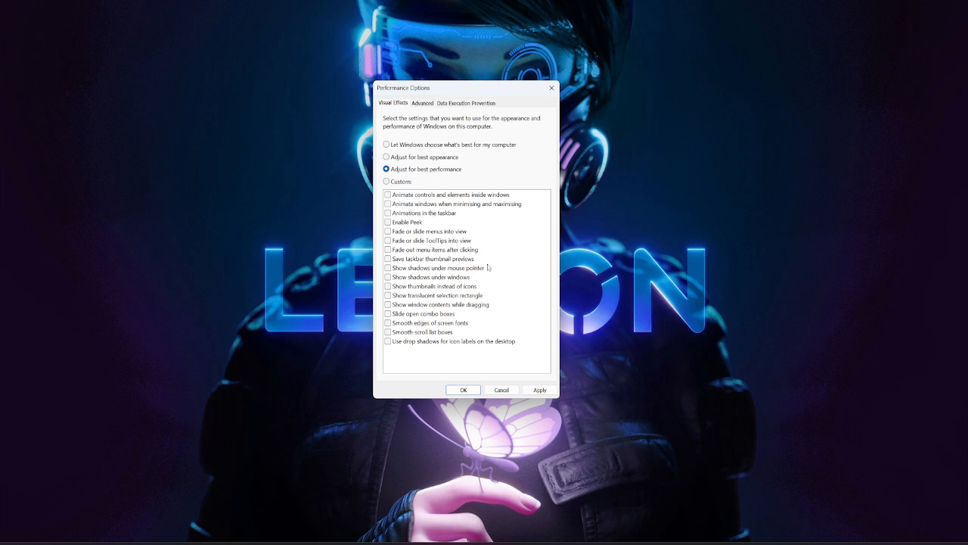
Step: Apply the Adjust for best performance visual effects setting and close Performance Options
left_click(536, 391)
left_click(463, 389)
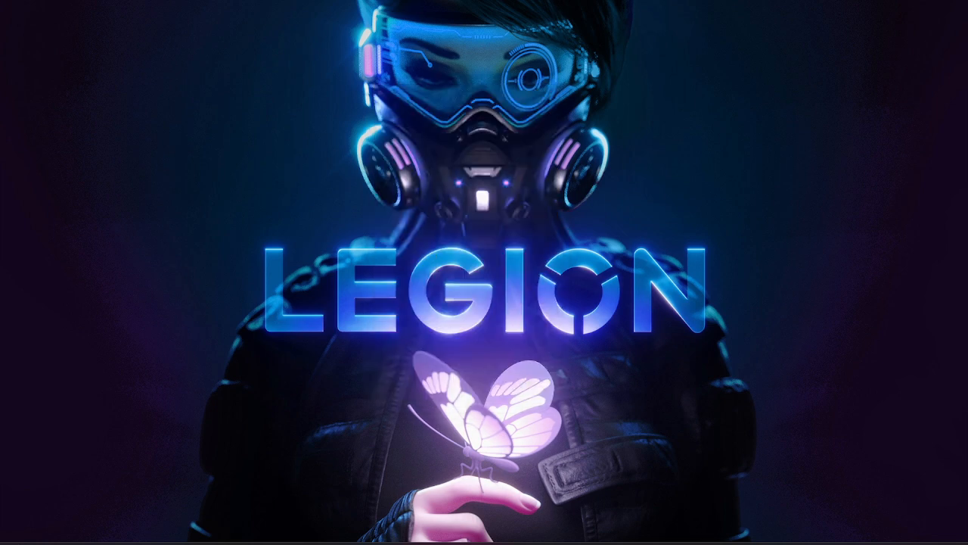
Step: Search Windows for "defrag" and open Defragment and Optimise Drives
key("super")
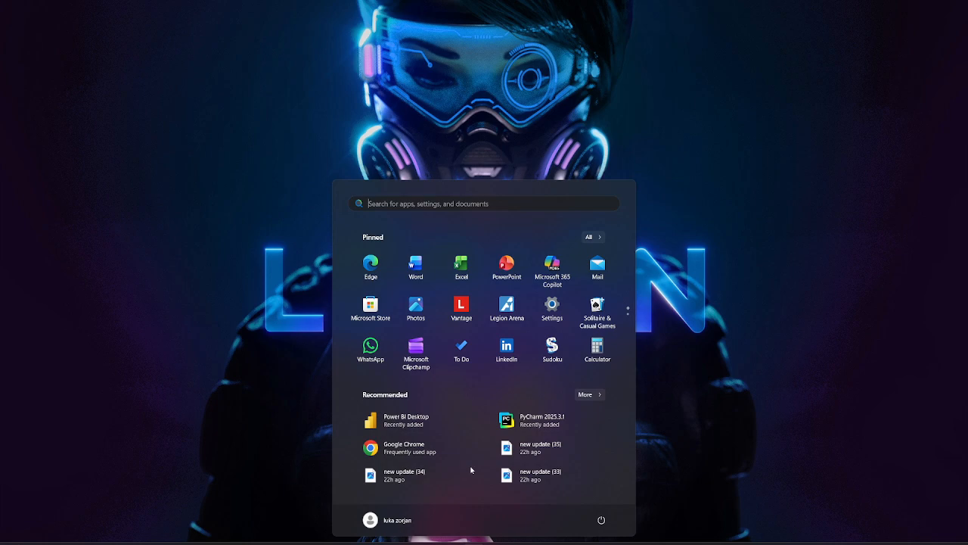
left_click(451, 208)
type("Defragment and Optimize Drives")
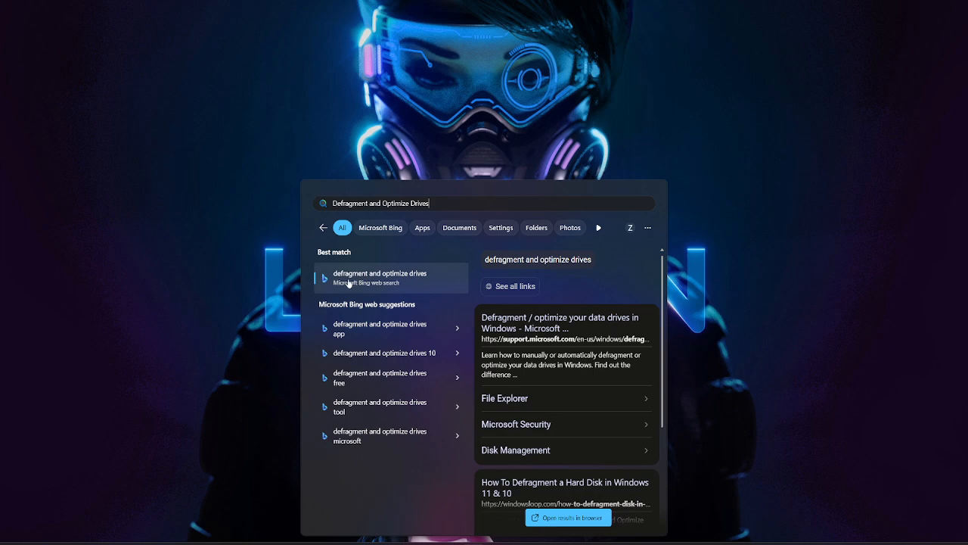
left_click(270, 222)
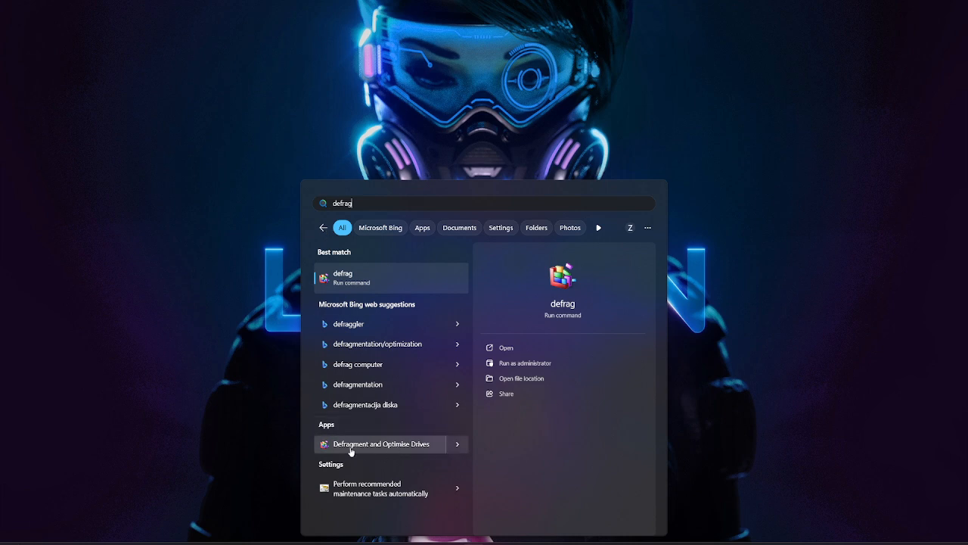
left_click(408, 449)
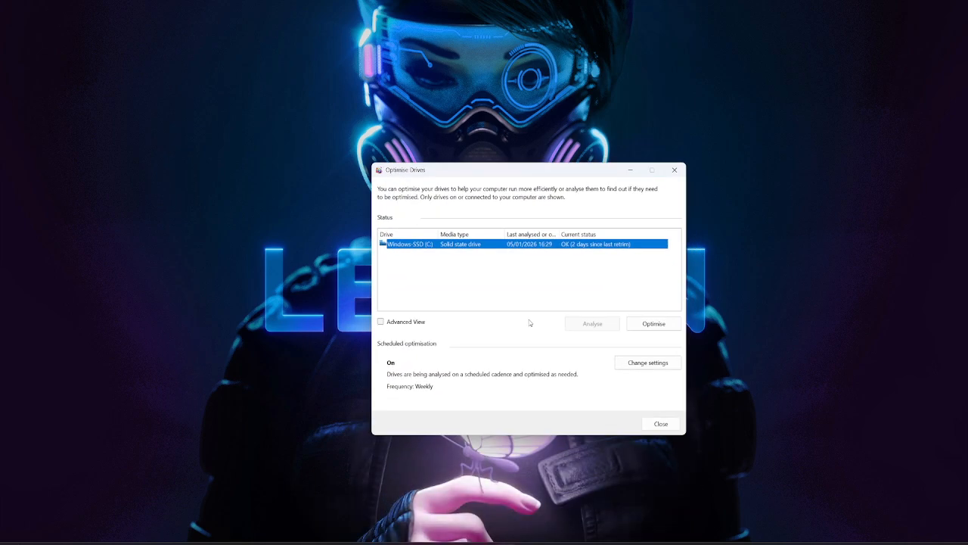
Step: Check the Windows-SSD (C:) drive's entry in Optimise Drives, then close the window
left_click(456, 277)
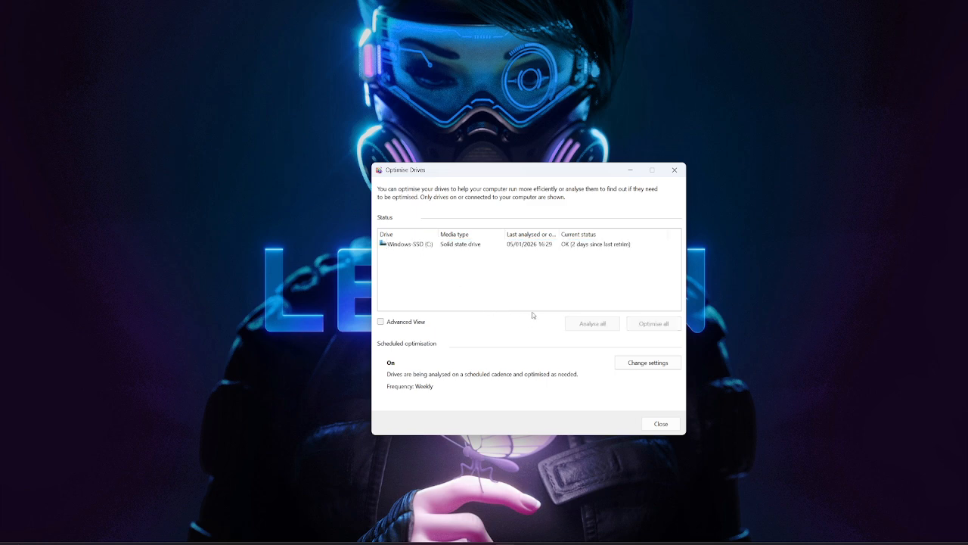
left_click(594, 244)
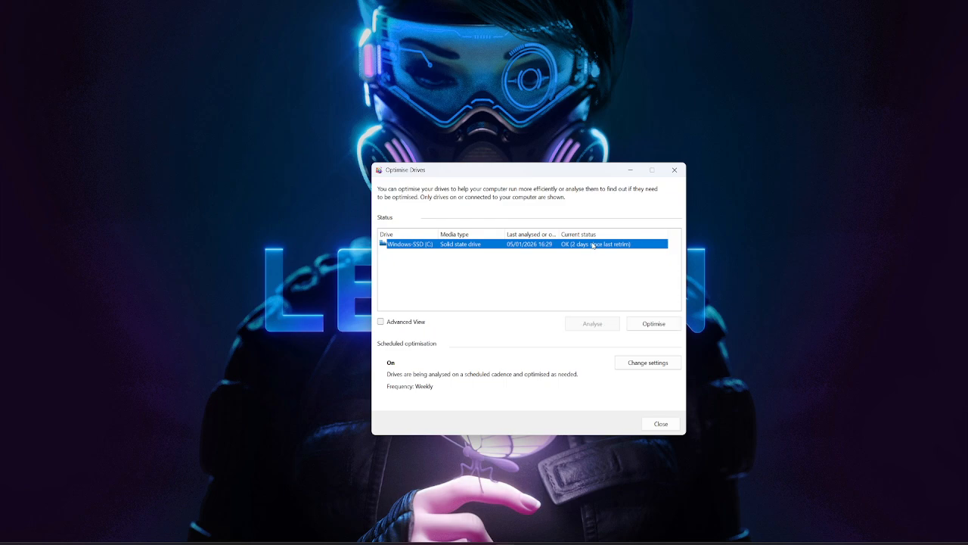
left_click(680, 173)
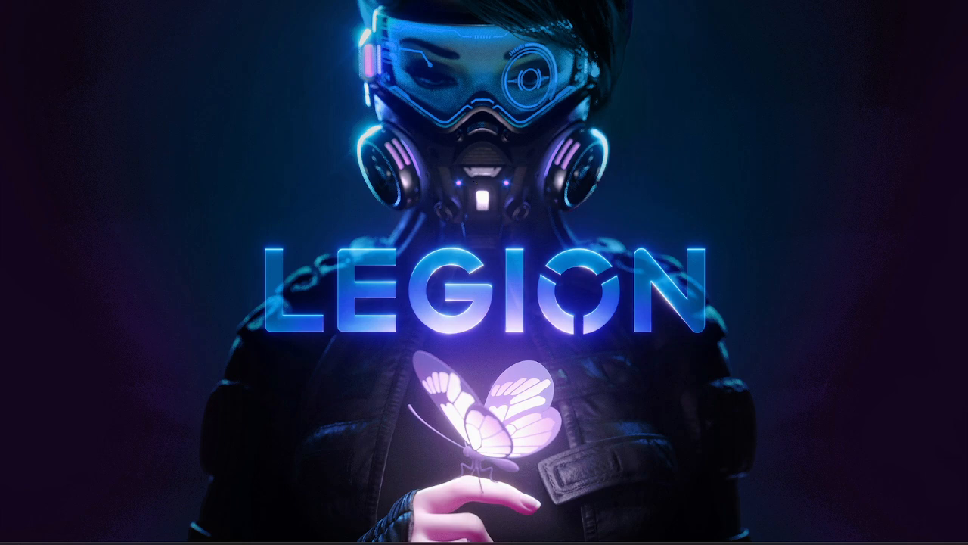
Step: Search Windows for "disk" and open Disk Clean-up for the Windows-SSD (C:) drive
key("super")
left_click(431, 206)
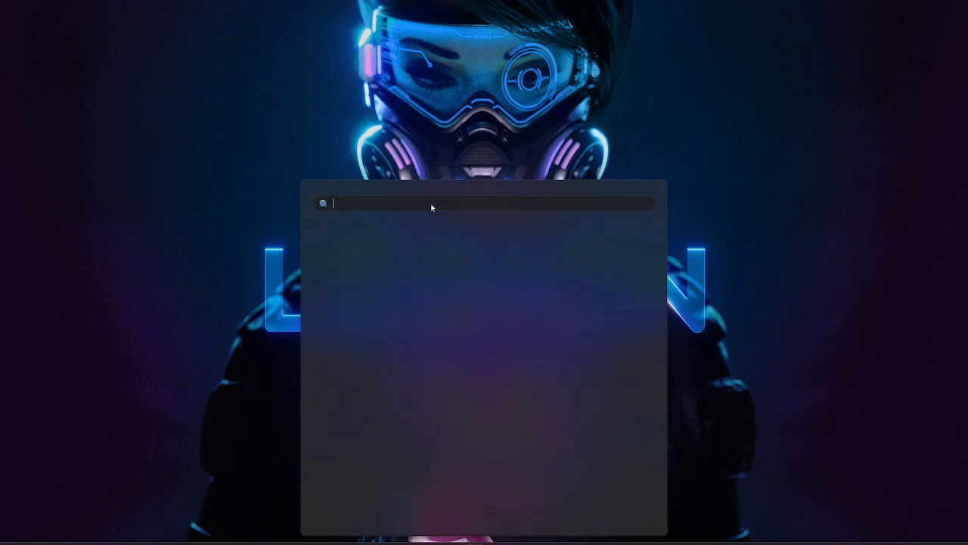
type("disk")
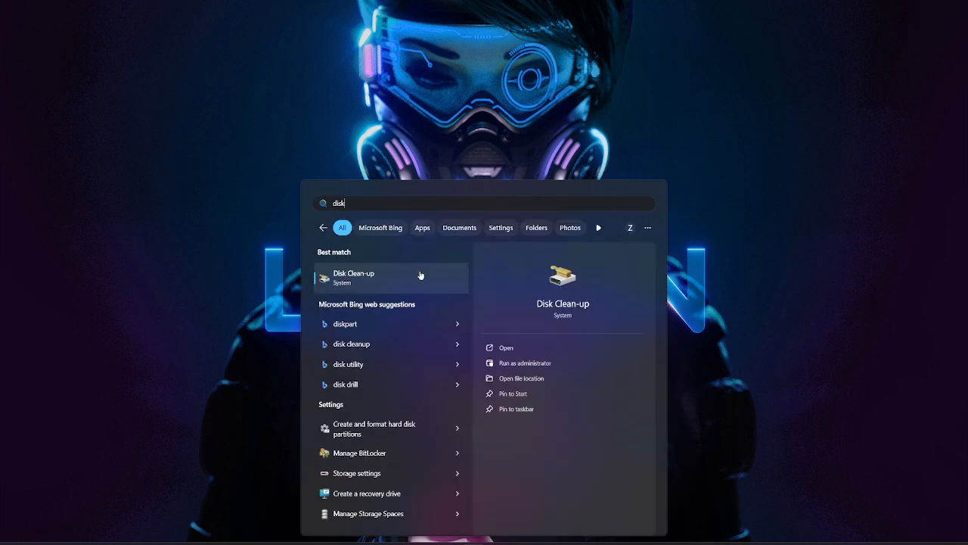
left_click(421, 276)
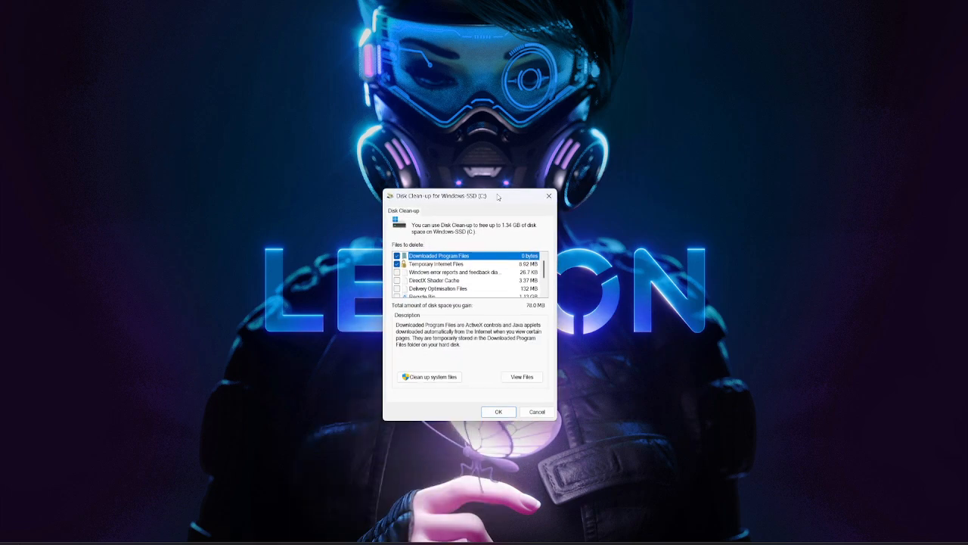
Step: Review the list of files to delete in Disk Clean-up, then close it without cleaning
left_click_drag(498, 196, 515, 158)
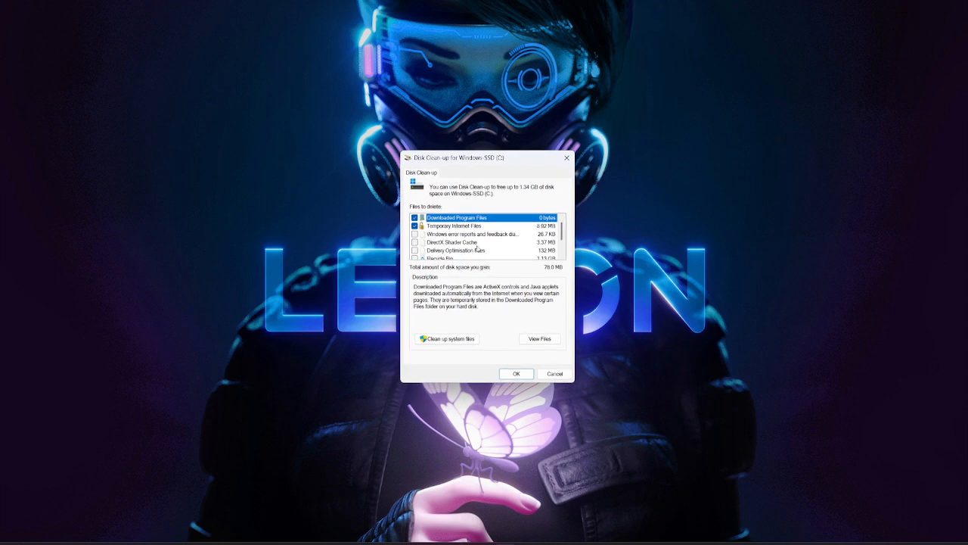
scroll(478, 248, "down", 2)
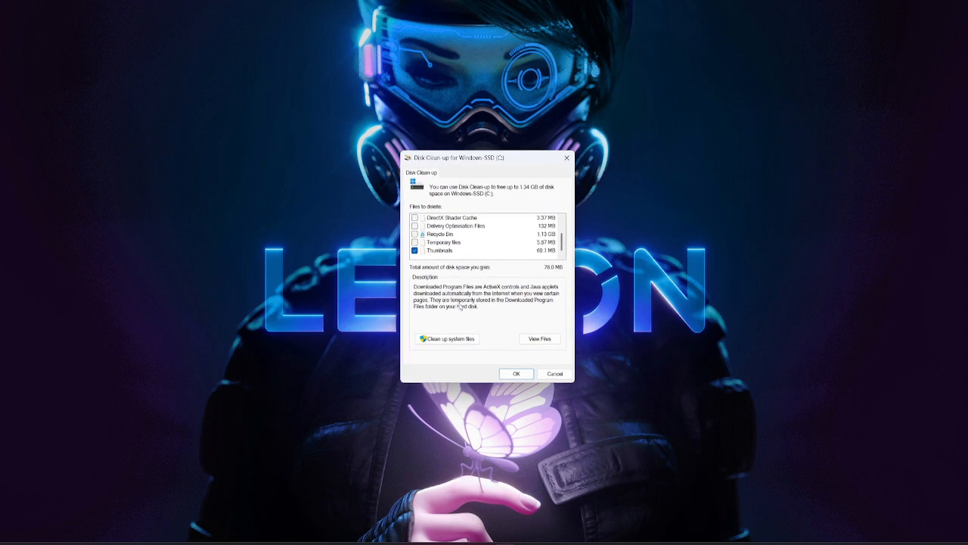
scroll(458, 241, "up", 2)
scroll(451, 241, "down", 2)
scroll(423, 239, "up", 2)
scroll(416, 245, "down", 2)
left_click(566, 158)
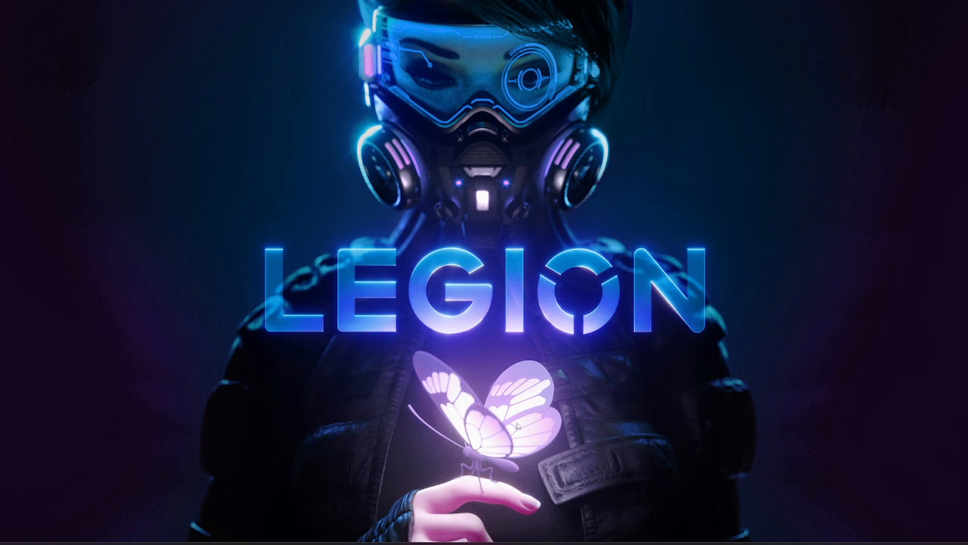
Step: Open Task Manager from the taskbar and show its startup apps
right_click(612, 542)
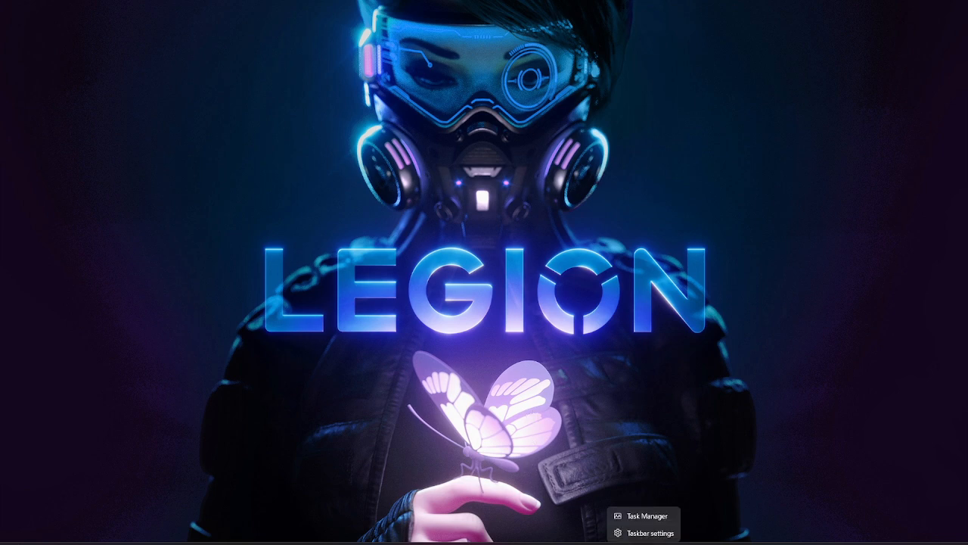
left_click(631, 517)
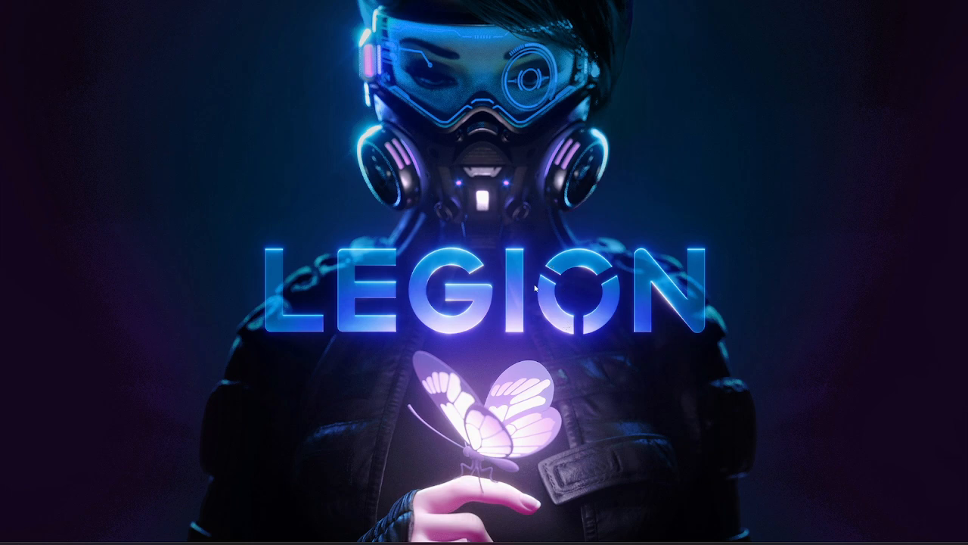
left_click_drag(664, 130, 569, 88)
left_click(298, 195)
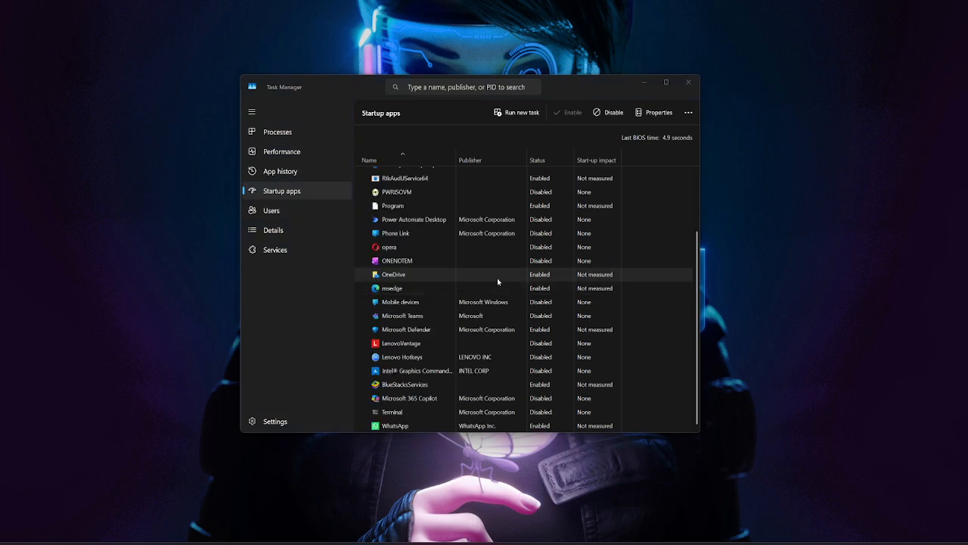
Step: Review which startup apps are enabled or disabled, then close Task Manager
scroll(473, 334, "up", 2)
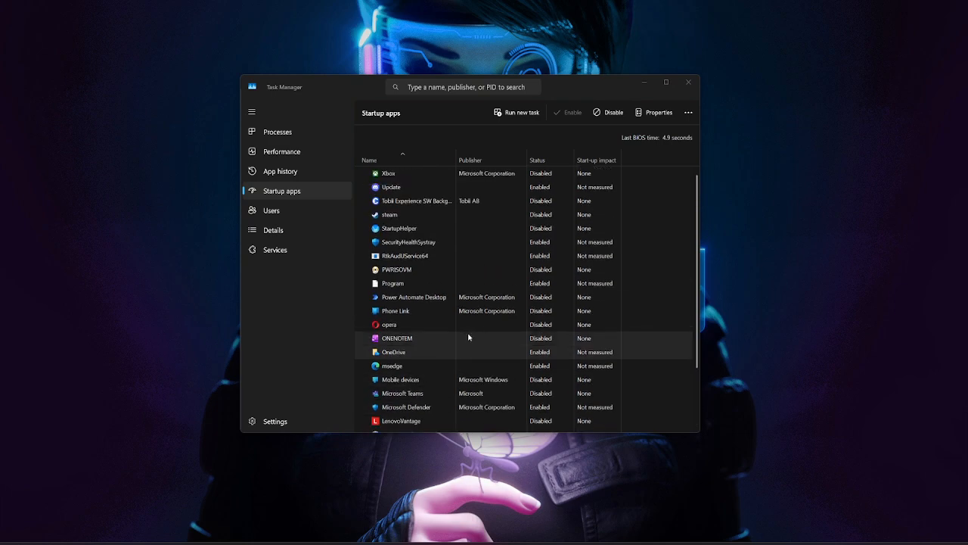
scroll(469, 338, "down", 2)
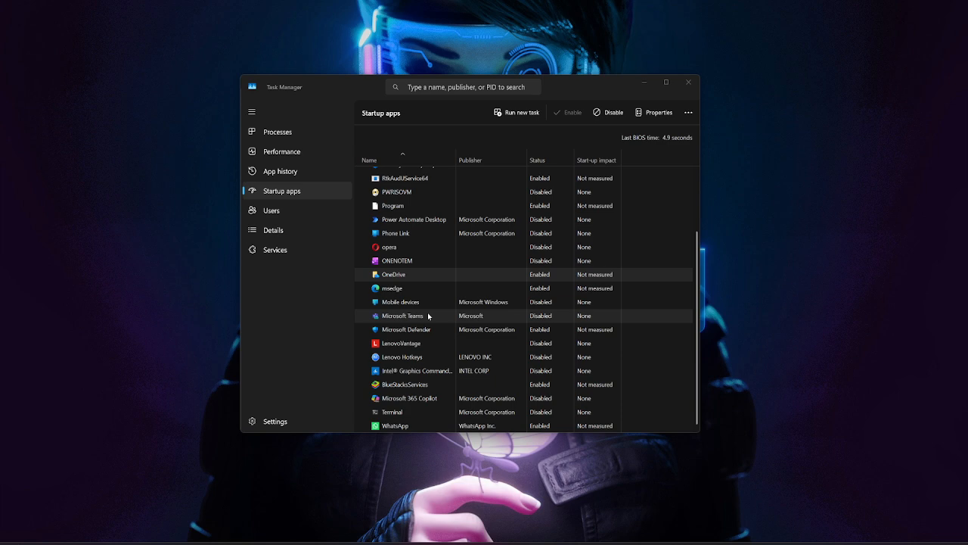
scroll(469, 258, "up", 2)
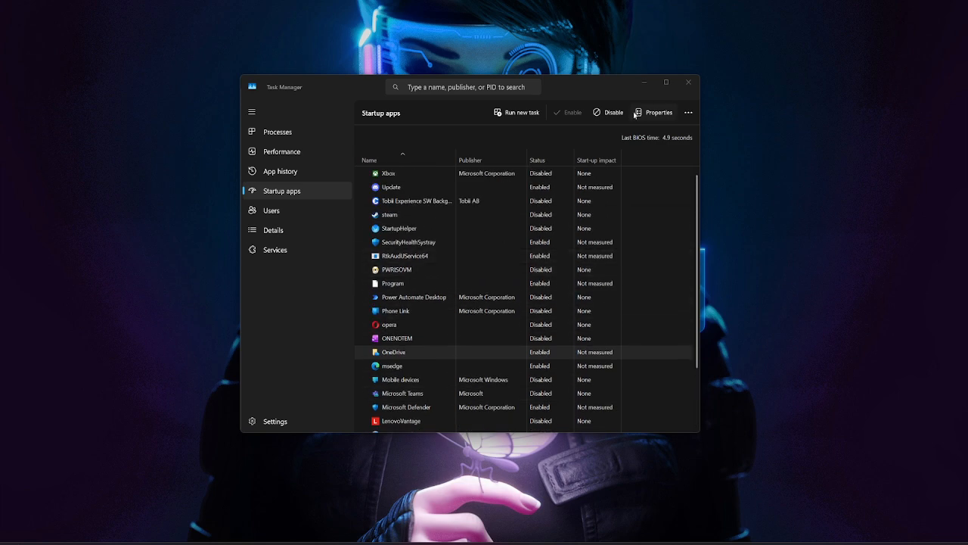
left_click(686, 84)
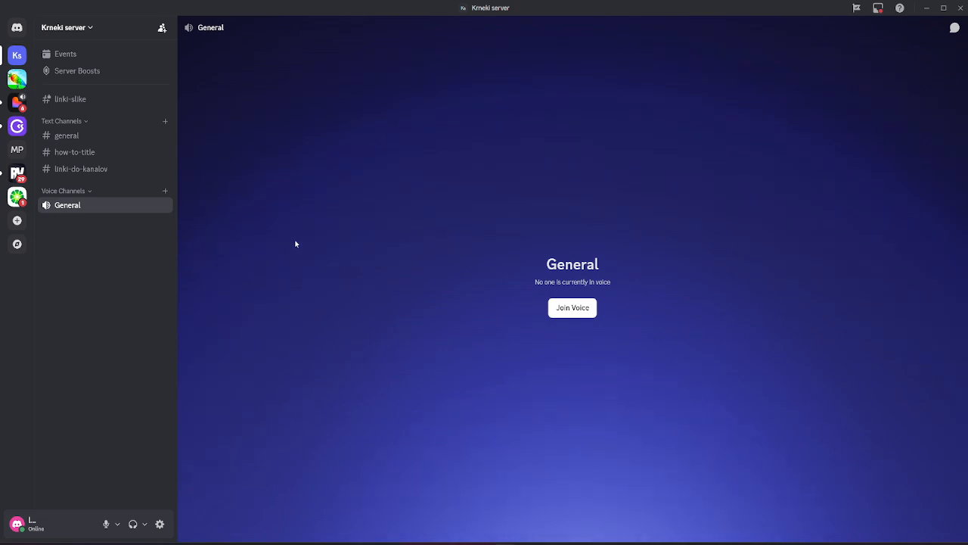
Step: Open the Game Overlay page in Discord's user settings
left_click(159, 524)
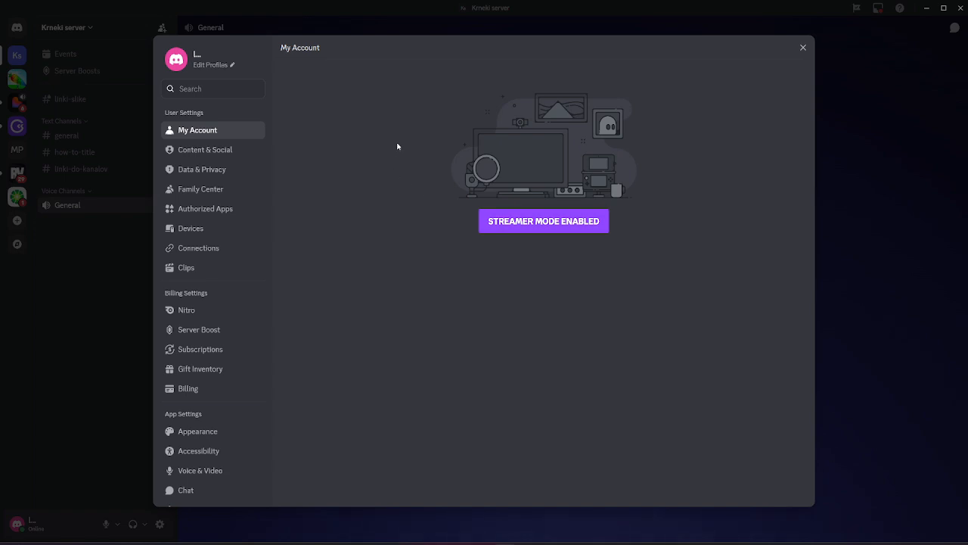
scroll(247, 239, "down", 5)
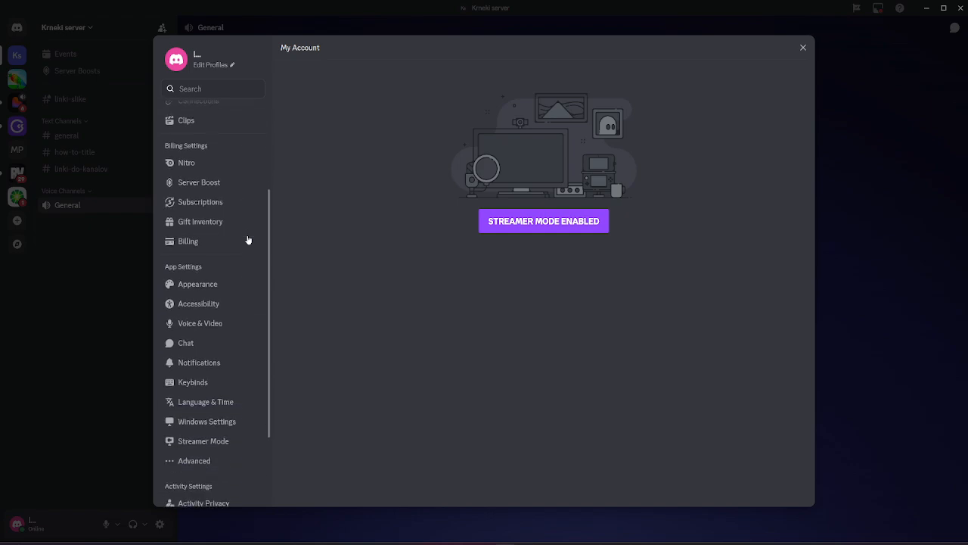
scroll(248, 241, "down", 2)
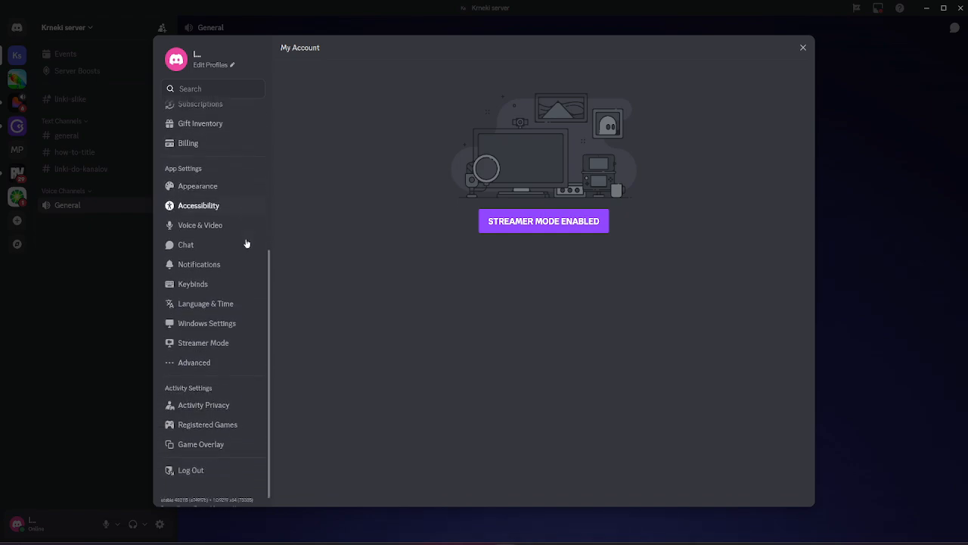
left_click(189, 434)
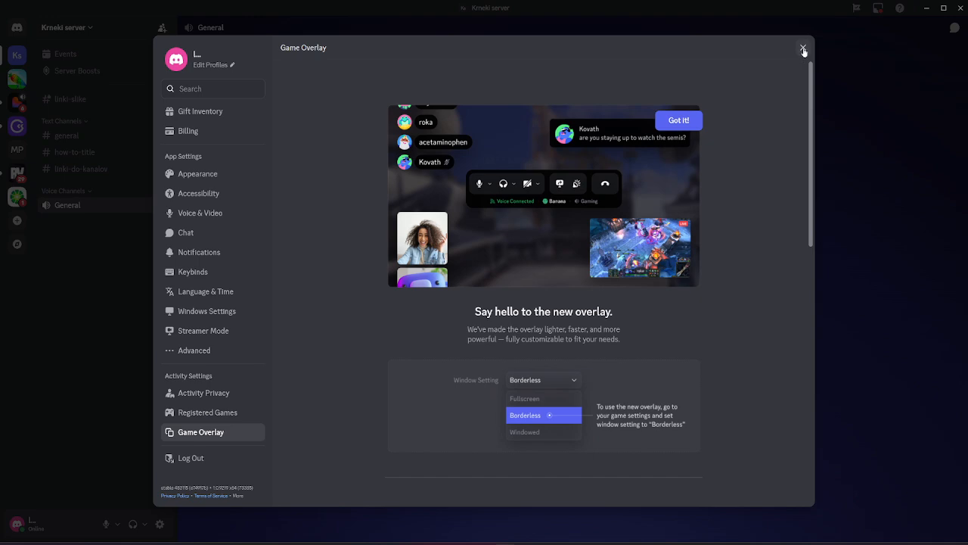
Step: Examine Discord's overlay, voice widget and notification options, then close the settings and Discord
scroll(681, 241, "down", 5)
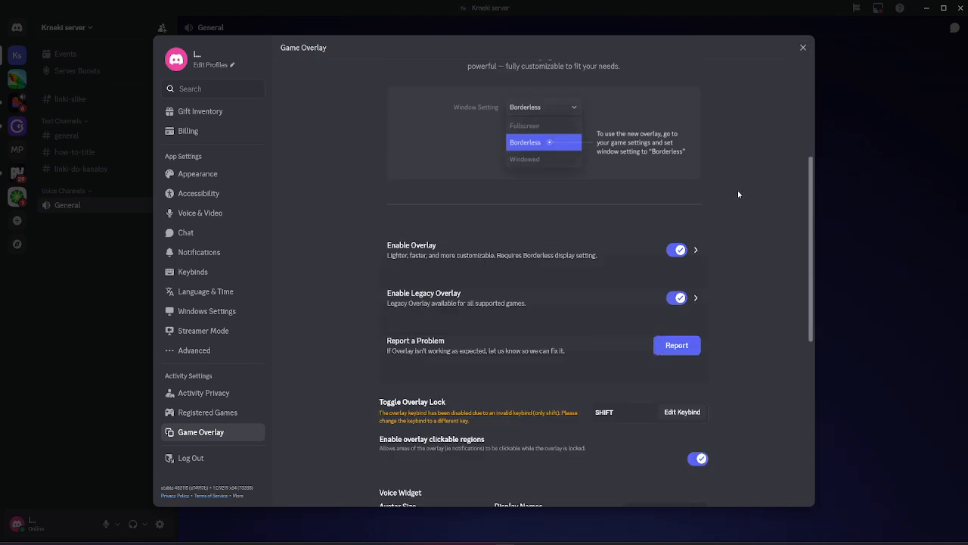
scroll(739, 194, "up", 1)
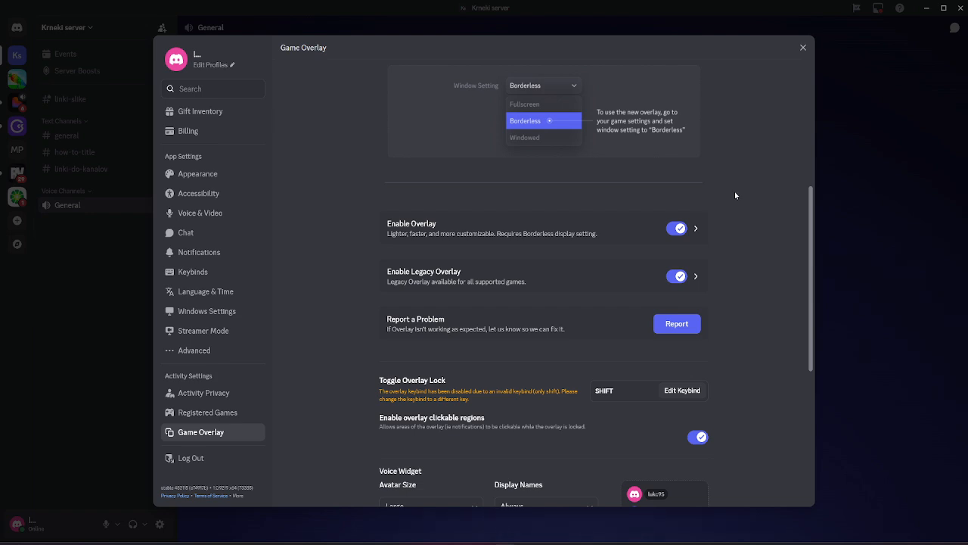
scroll(736, 201, "down", 5)
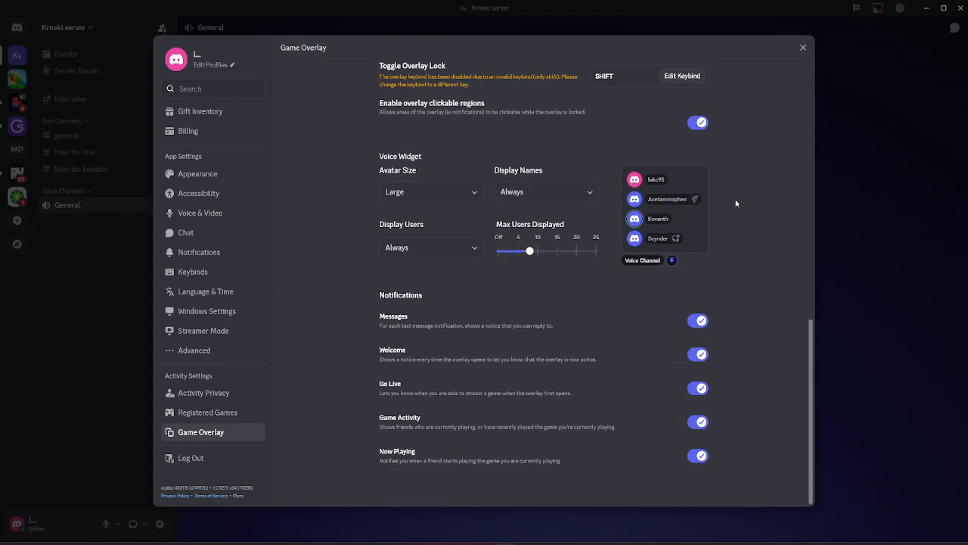
scroll(736, 203, "up", 4)
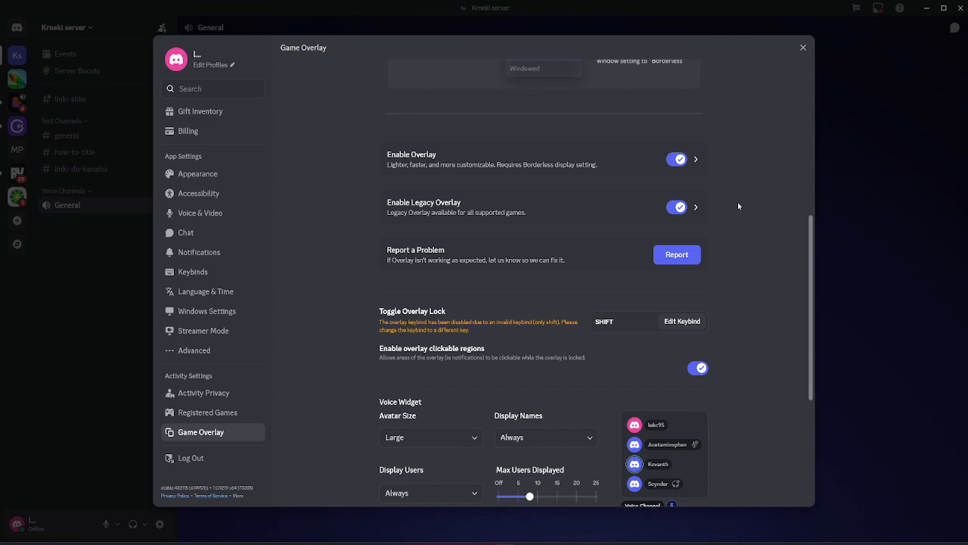
scroll(733, 204, "up", 1)
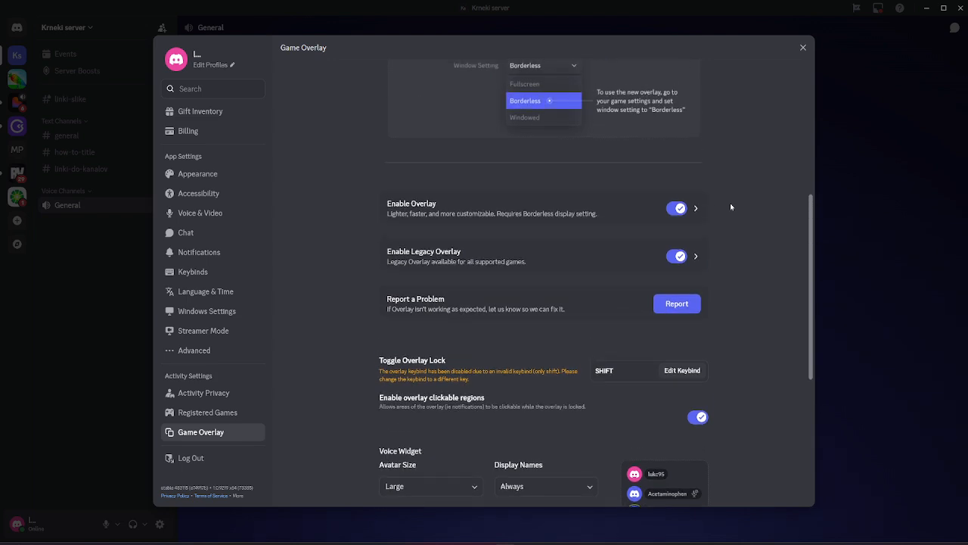
scroll(734, 227, "up", 5)
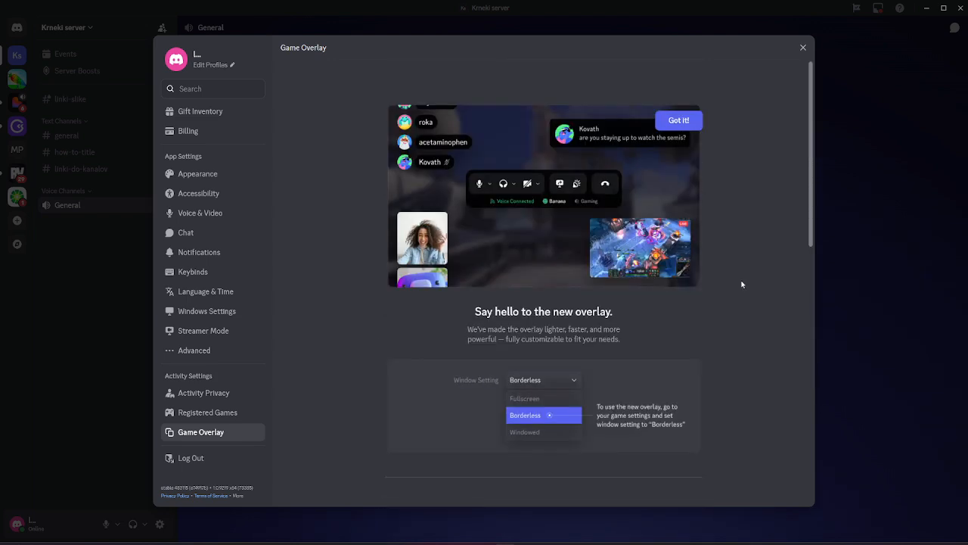
left_click(804, 48)
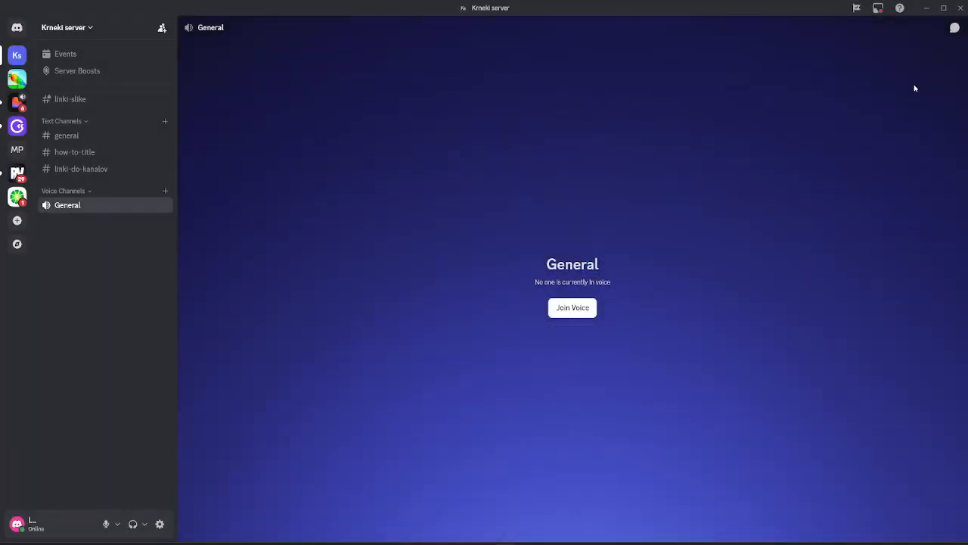
left_click(961, 8)
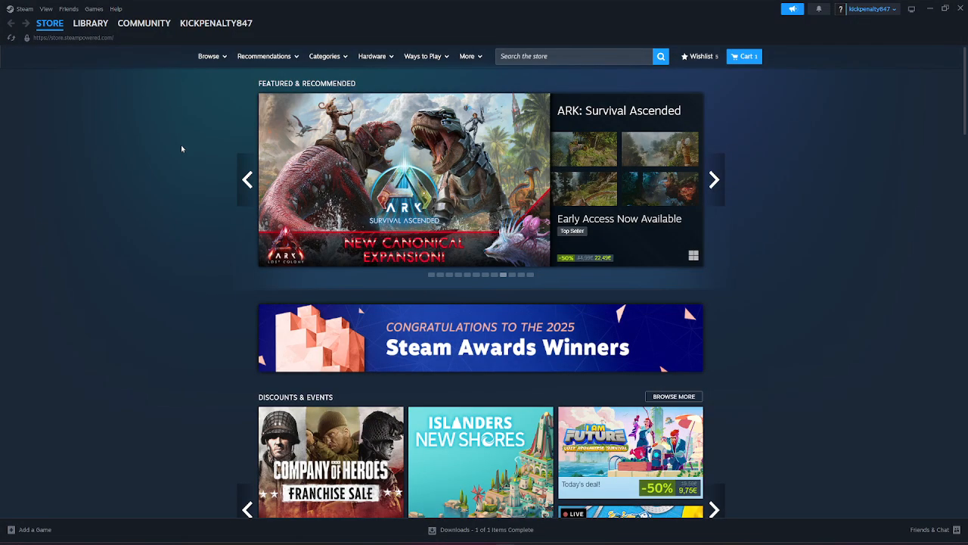
Step: Turn off the Steam Overlay while in-game in Steam's In Game settings, then close the settings and Steam
left_click(24, 8)
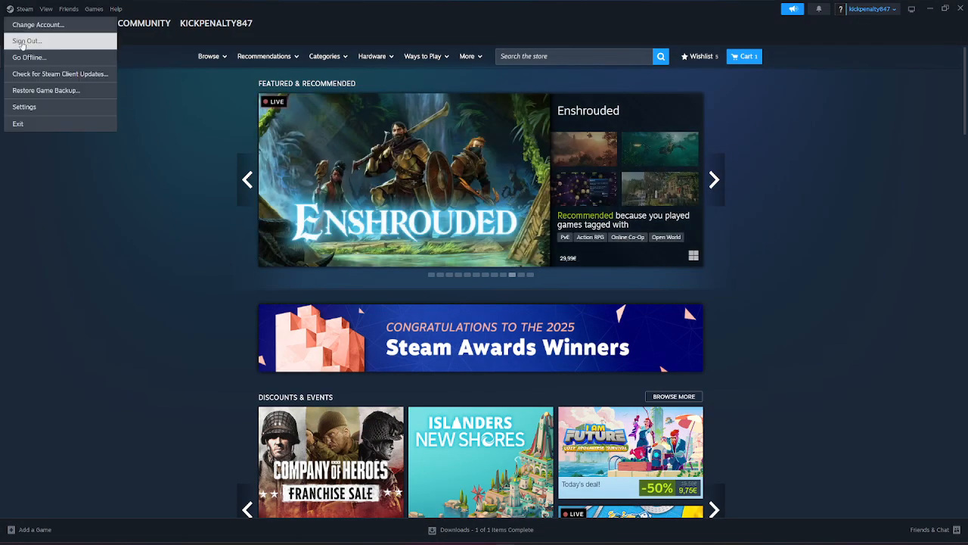
left_click(22, 107)
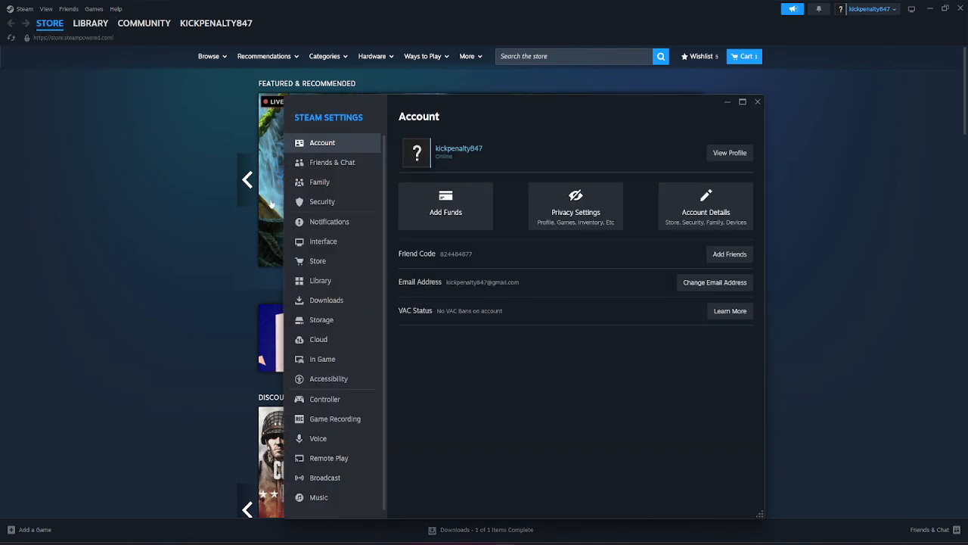
left_click(331, 361)
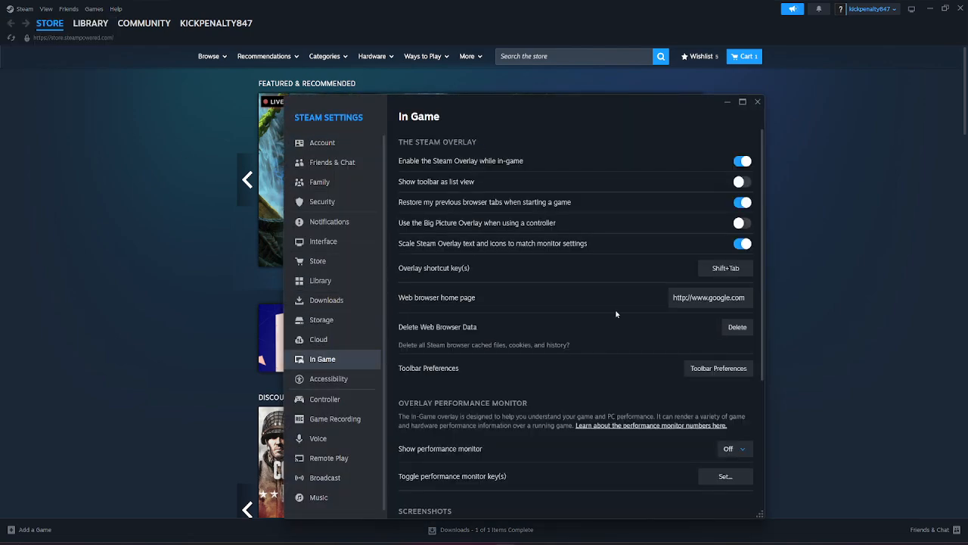
left_click(743, 162)
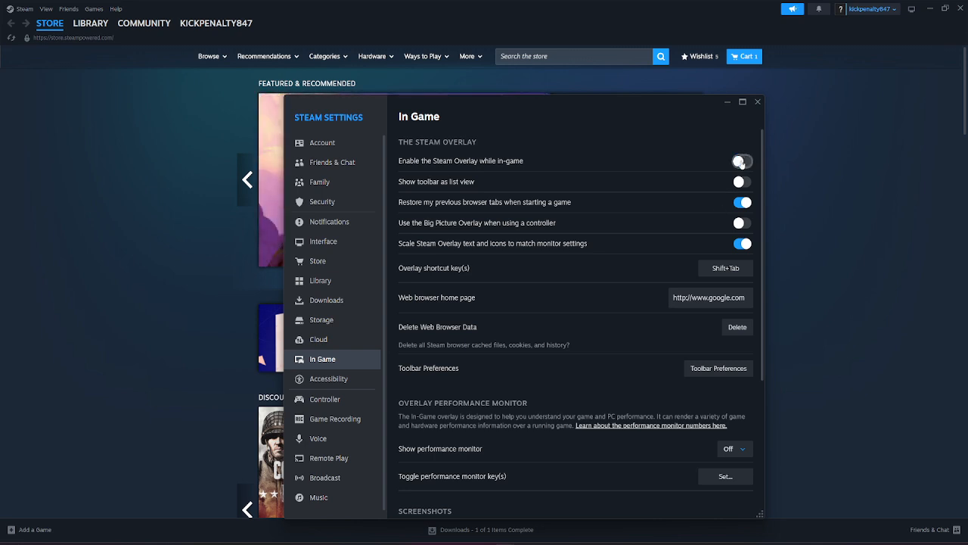
left_click(758, 102)
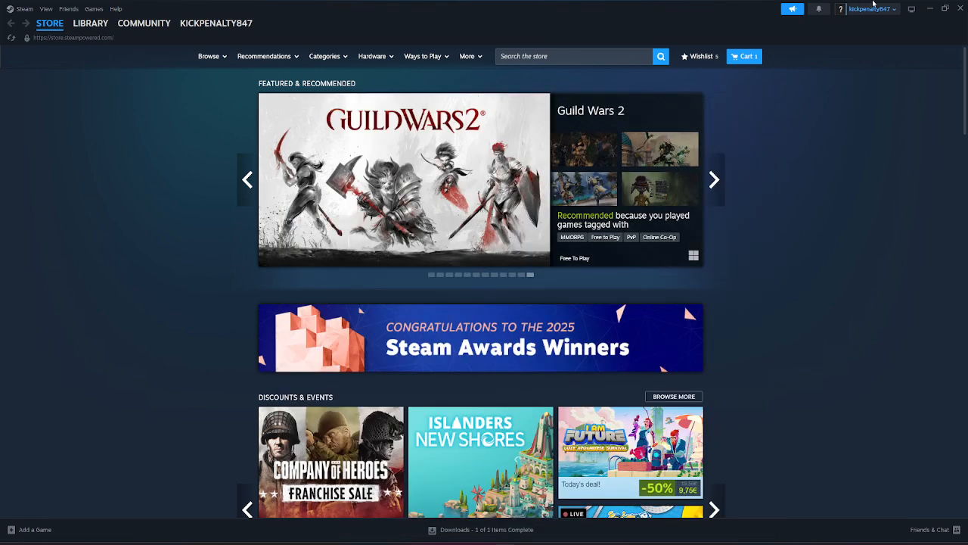
left_click(961, 10)
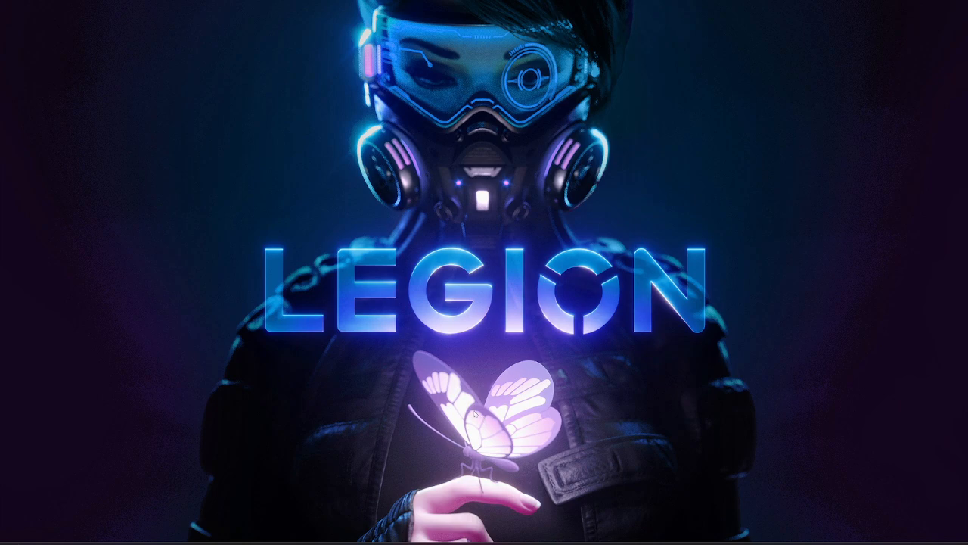
Step: Search Windows for "display" and bring the Display settings onto the current screen
key("super")
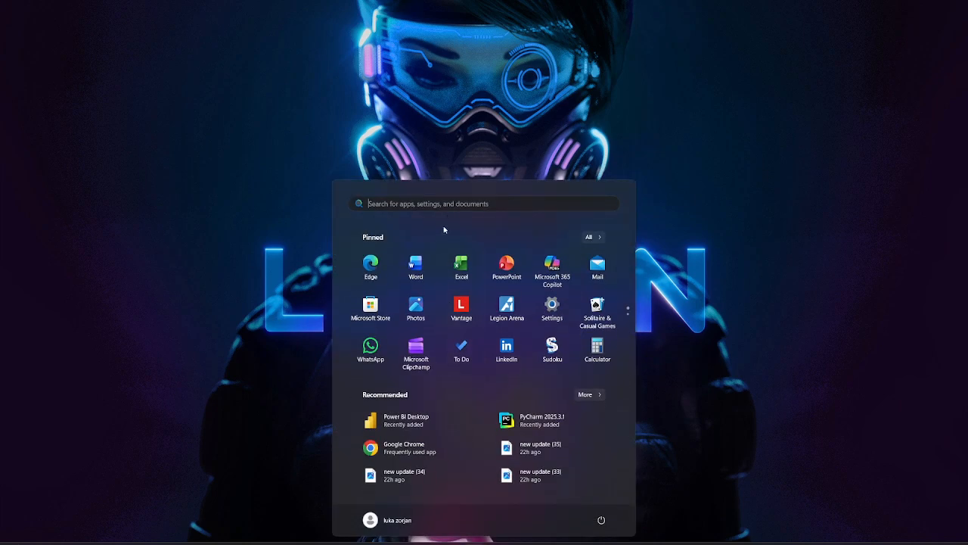
left_click(450, 205)
type("display")
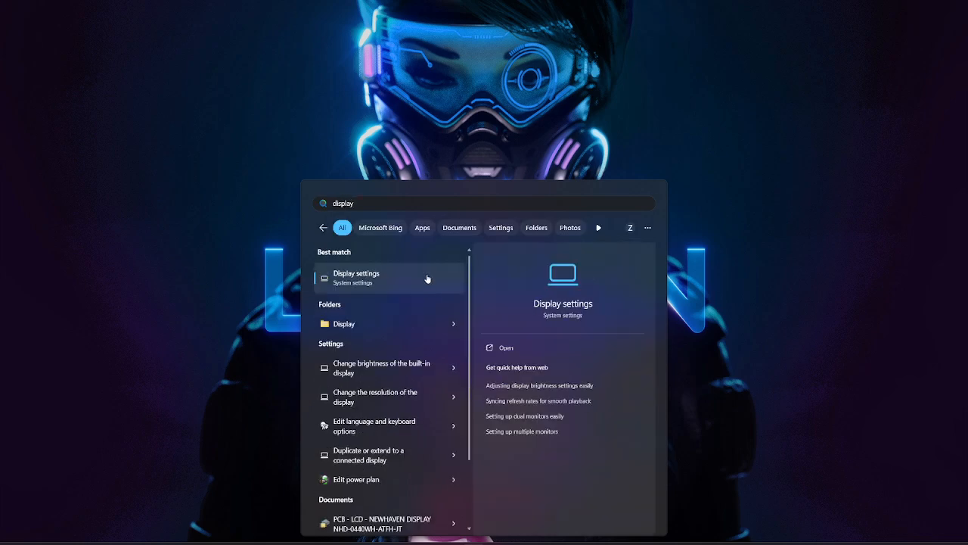
left_click(427, 279)
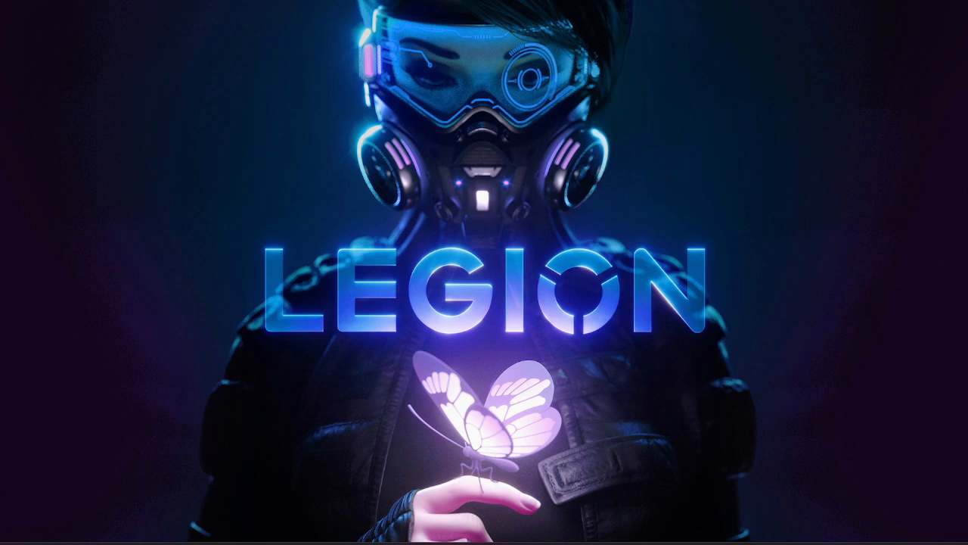
left_click_drag(681, 543, 626, 5)
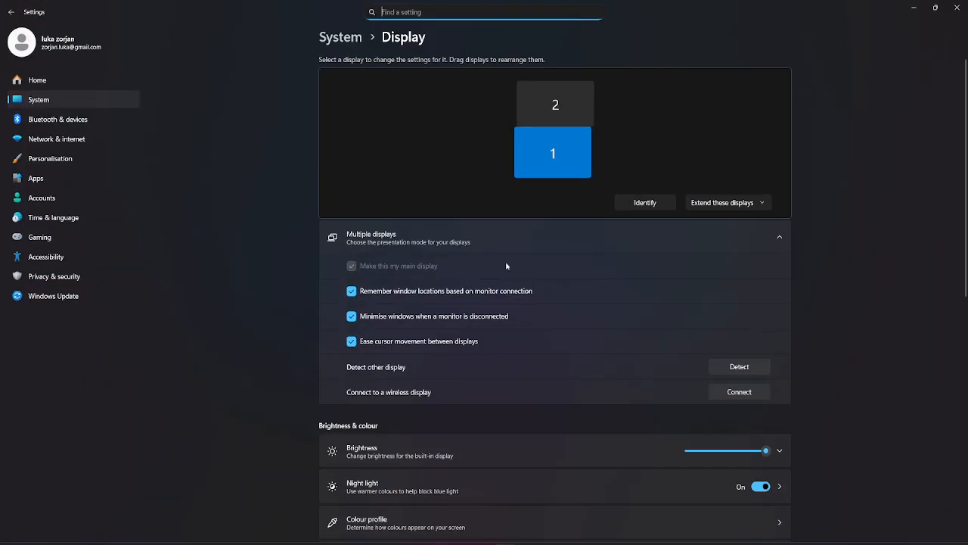
Step: Check the available refresh rates for the internal display in Advanced display, then close Settings
scroll(281, 295, "down", 5)
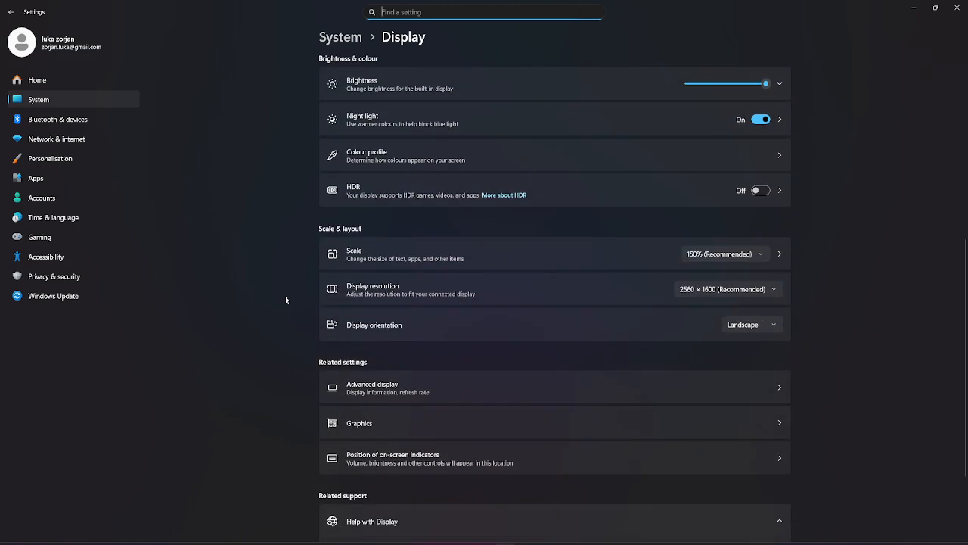
scroll(286, 300, "down", 1)
left_click(407, 314)
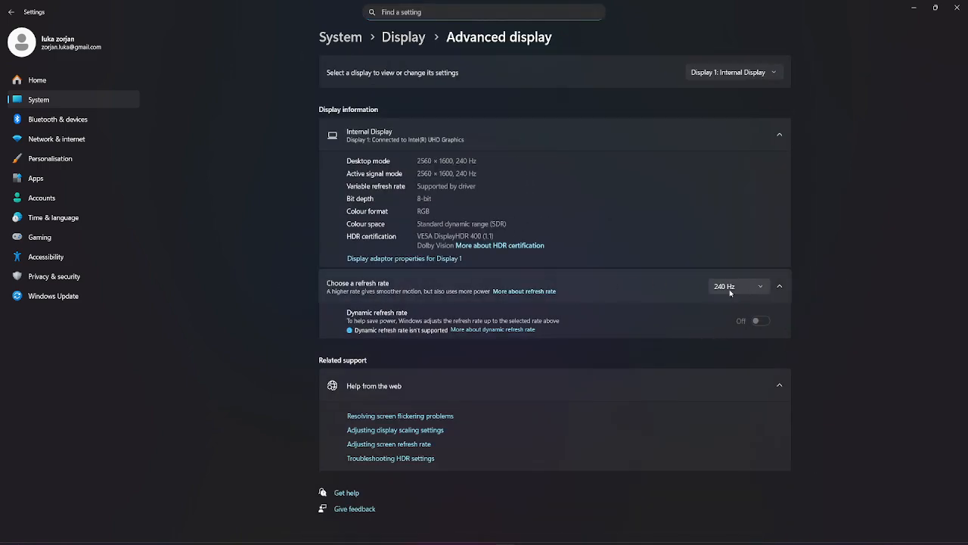
left_click(761, 288)
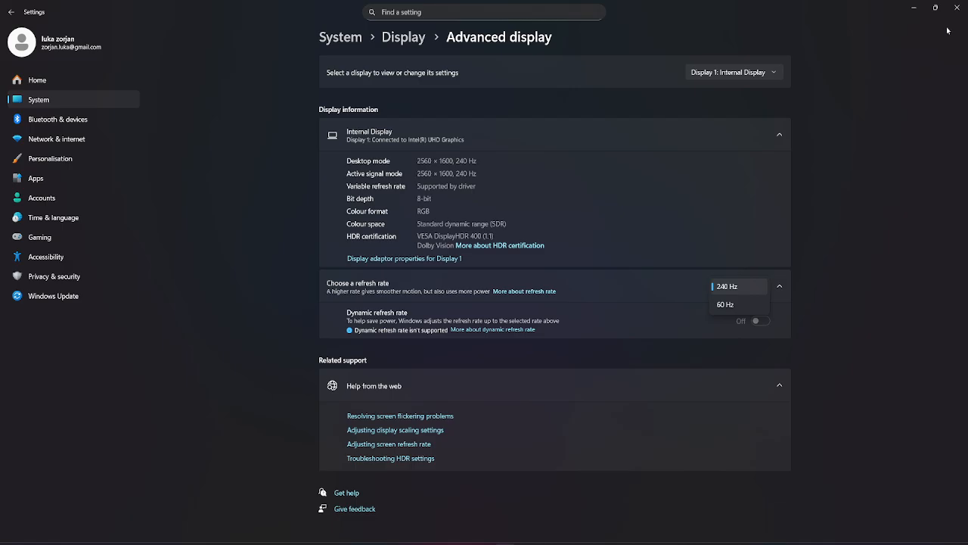
left_click(963, 9)
Step: Open the Game Mode settings through Windows search and switch Game Mode off and back on
key("super+s")
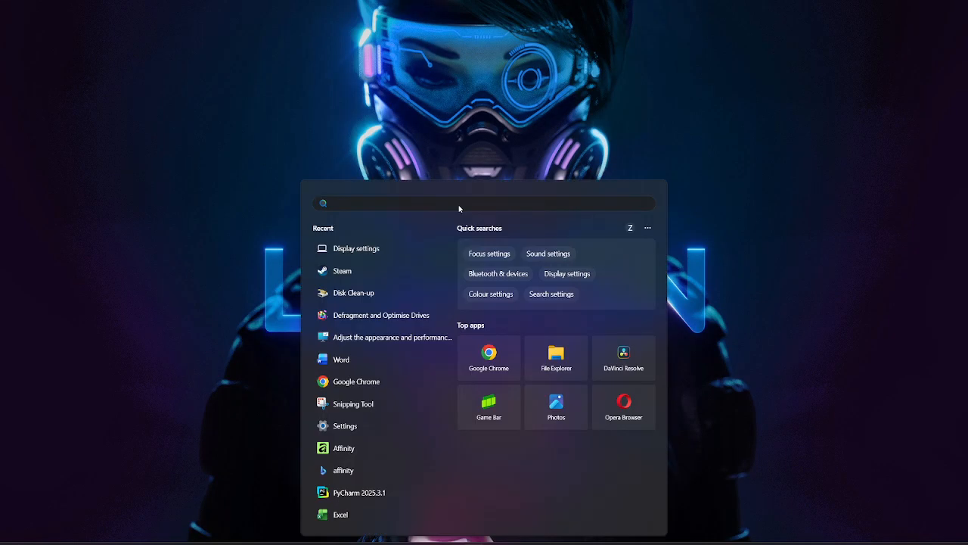
type("game ")
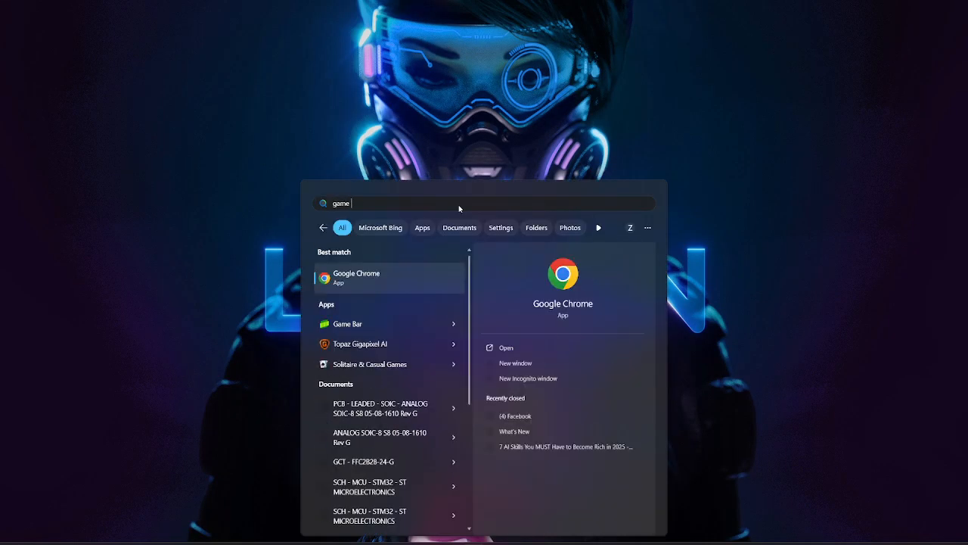
type("mode settings")
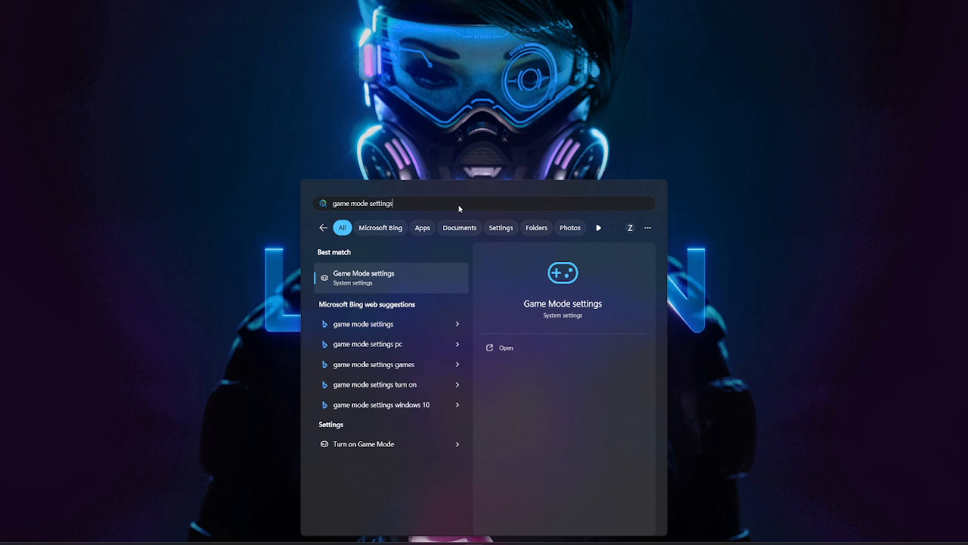
key("Return")
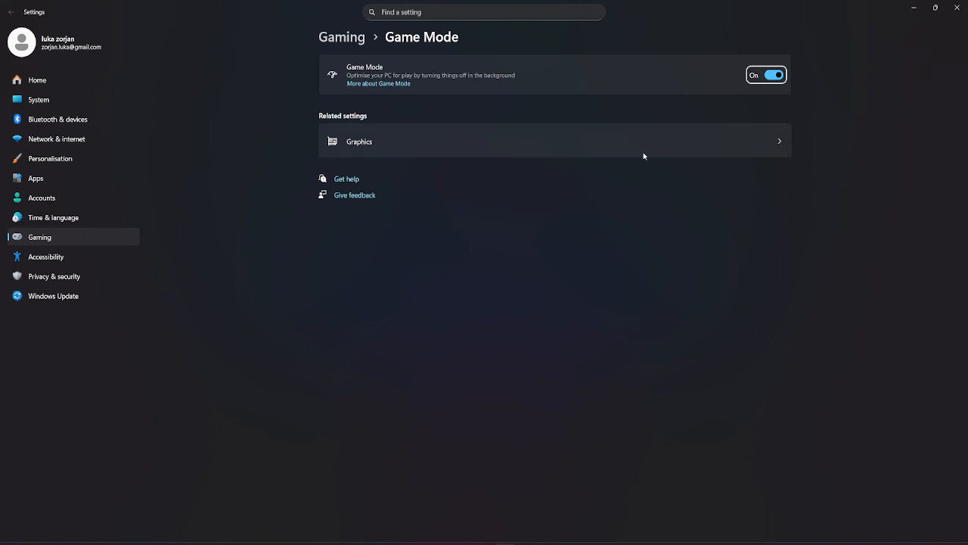
left_click(777, 75)
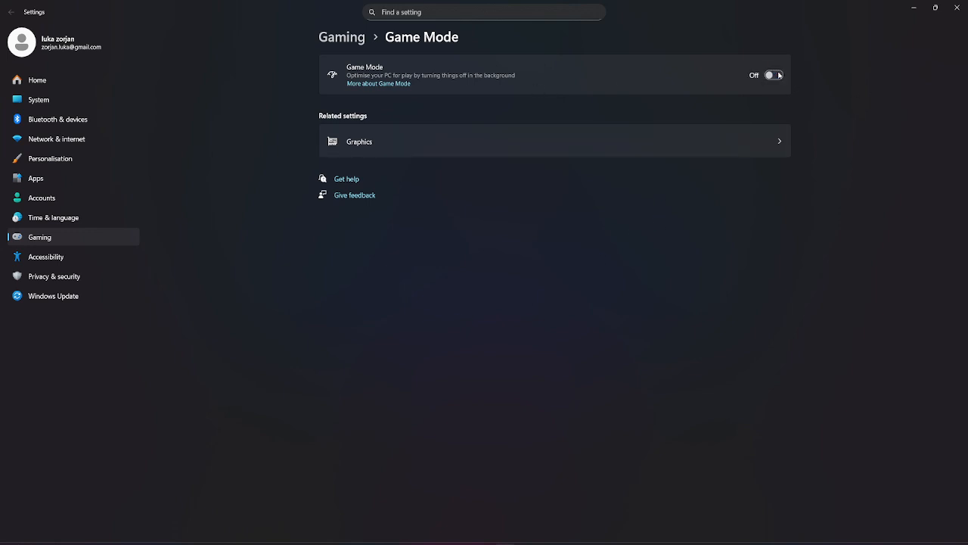
left_click(780, 75)
Step: Open the related Graphics settings and review the windowed-game and advanced graphics options
left_click(770, 141)
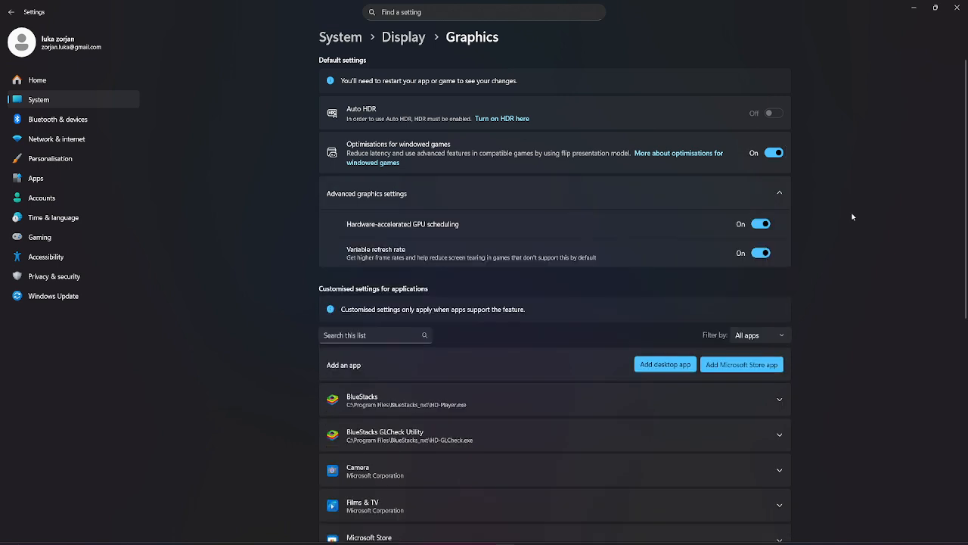
left_click(342, 202)
left_click(342, 199)
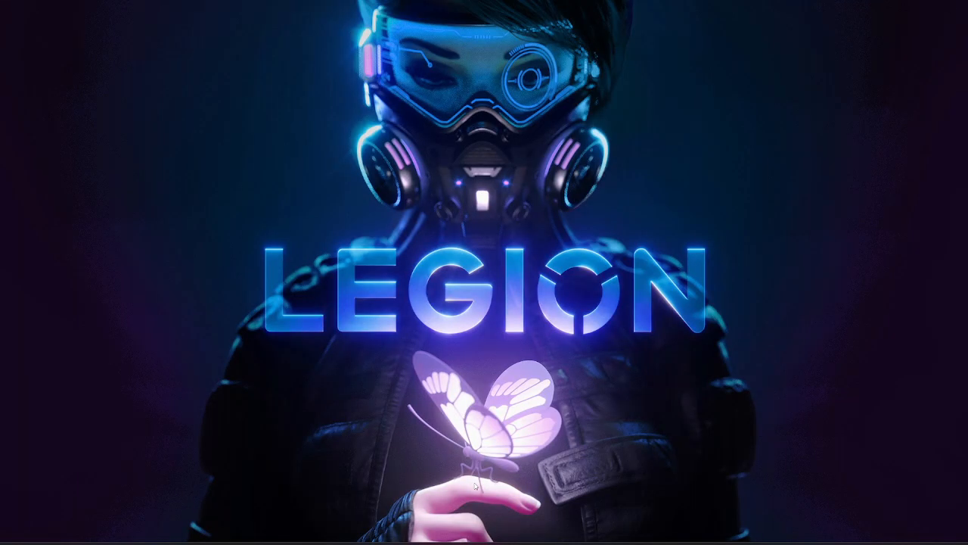
key("super")
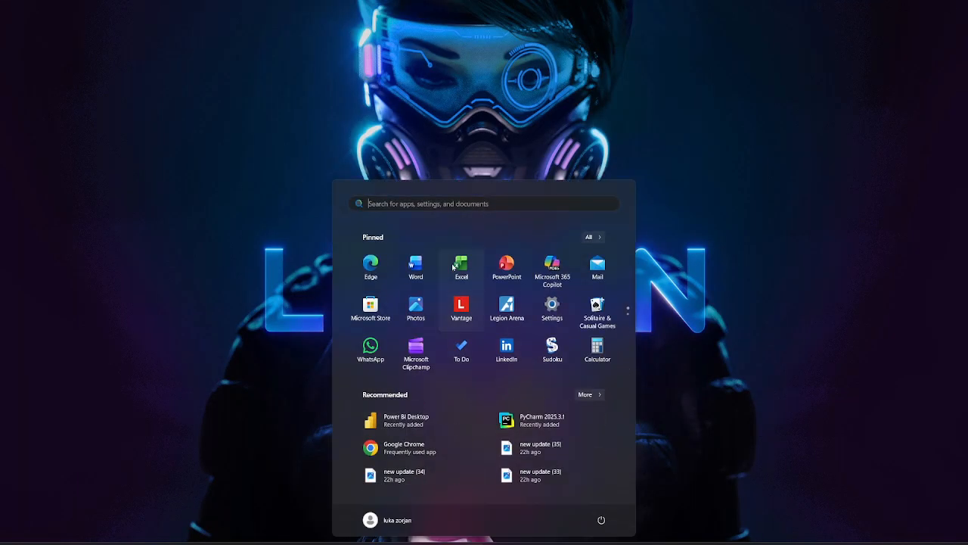
left_click(445, 206)
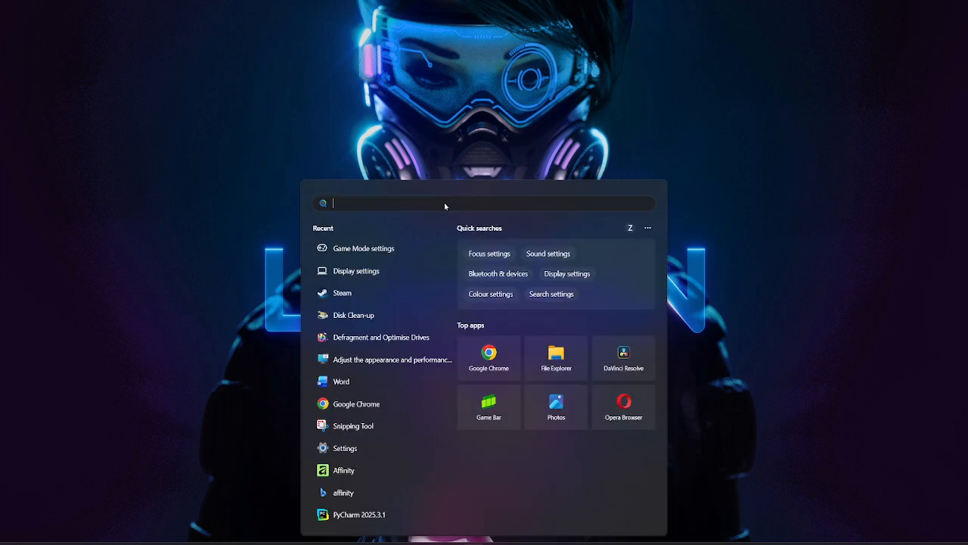
type("back")
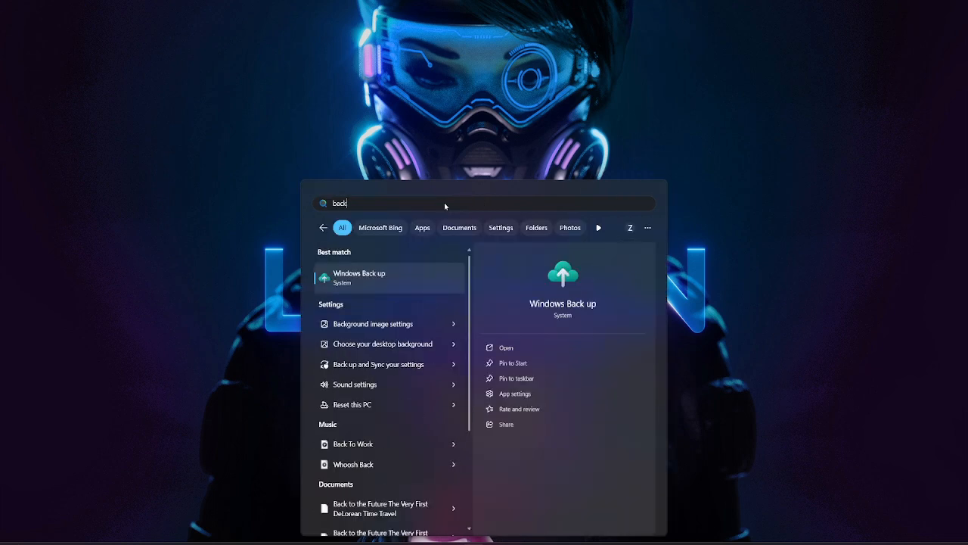
type("gro")
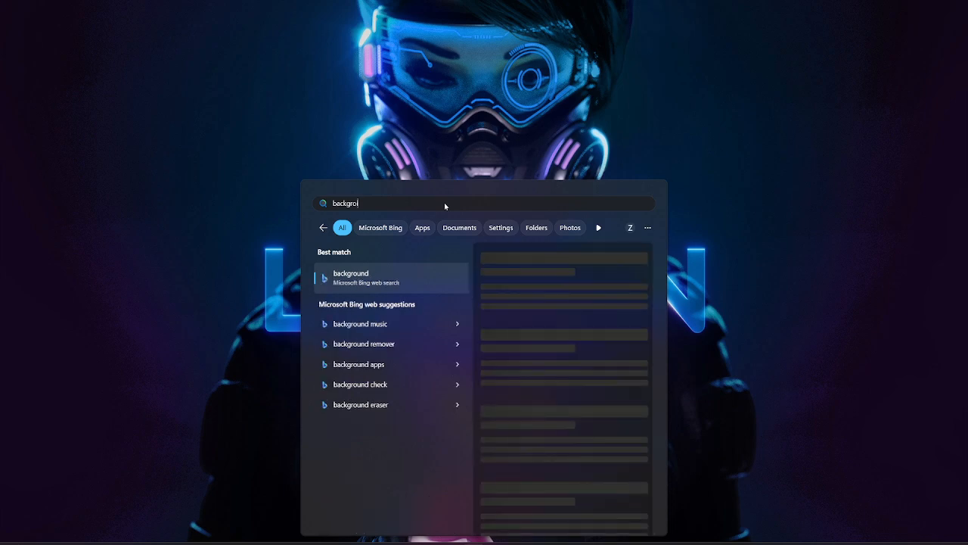
type("un")
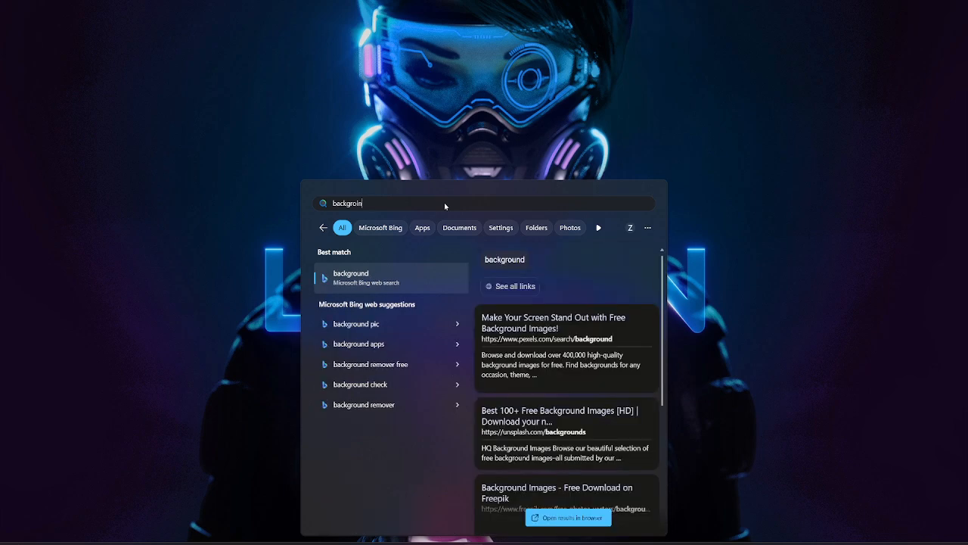
key("BackSpace")
key("BackSpace")
key("BackSpace")
key("BackSpace")
key("BackSpace")
key("BackSpace")
key("BackSpace")
key("BackSpace")
key("BackSpace")
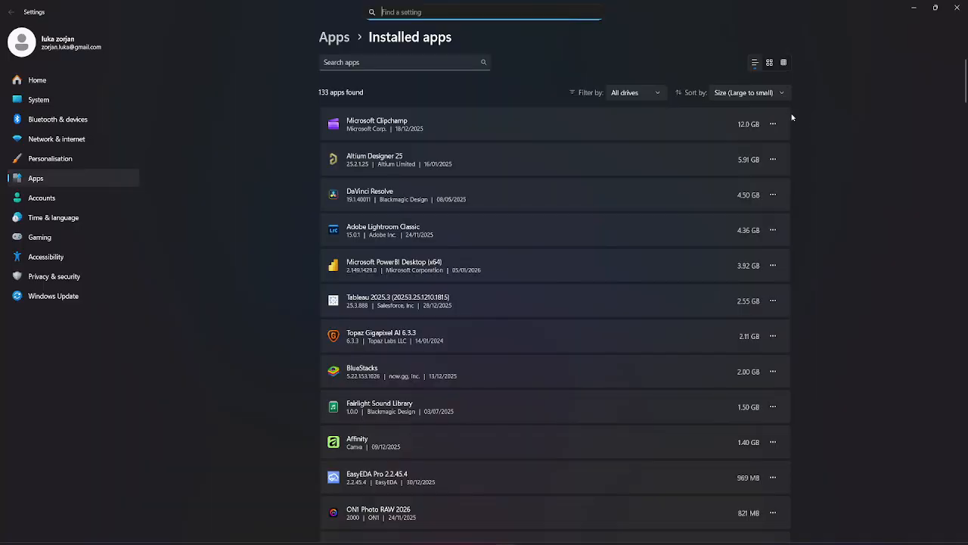
Step: Look over the Installed apps list sorted by size, then close Settings
left_click(799, 110)
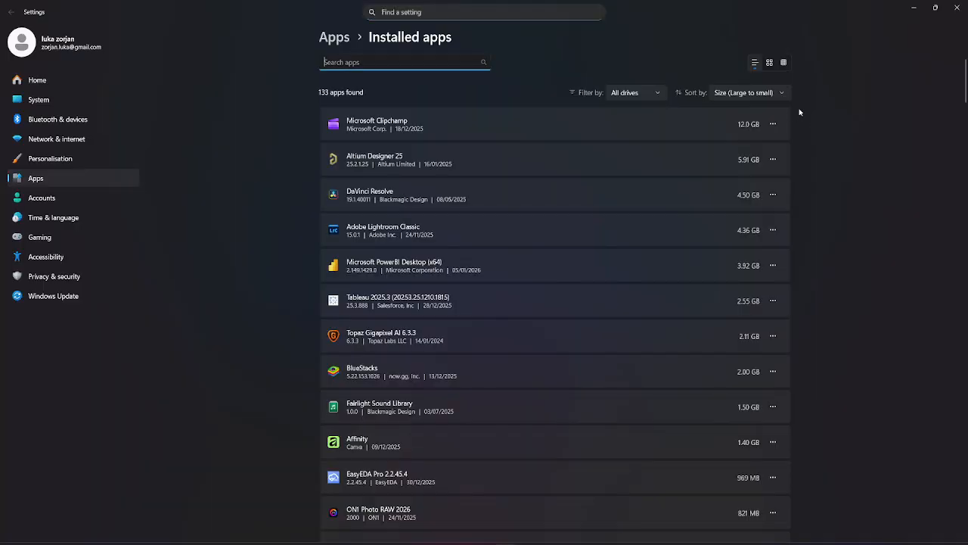
left_click(956, 8)
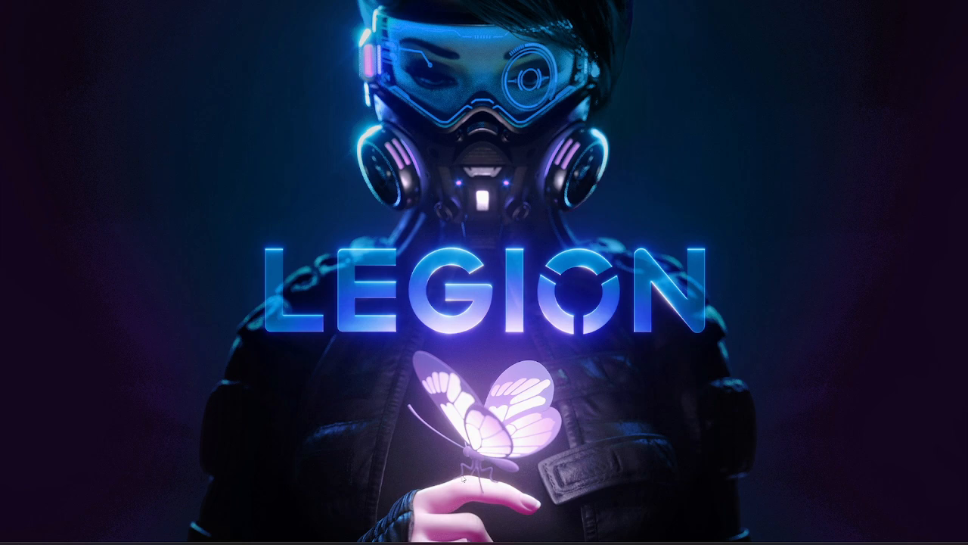
Step: Search Windows for "Notifications & actions" and open that settings page
key("super")
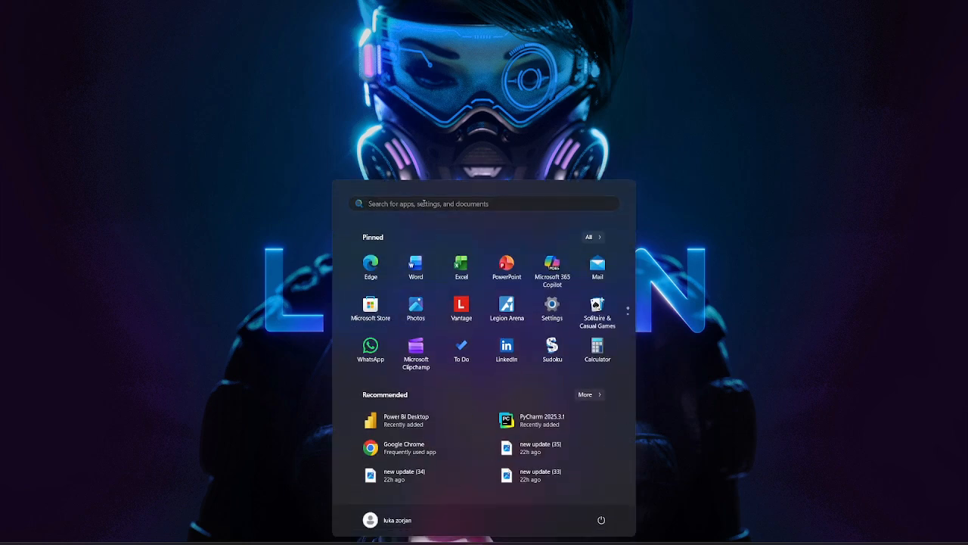
left_click(424, 203)
type("Notifications & actions")
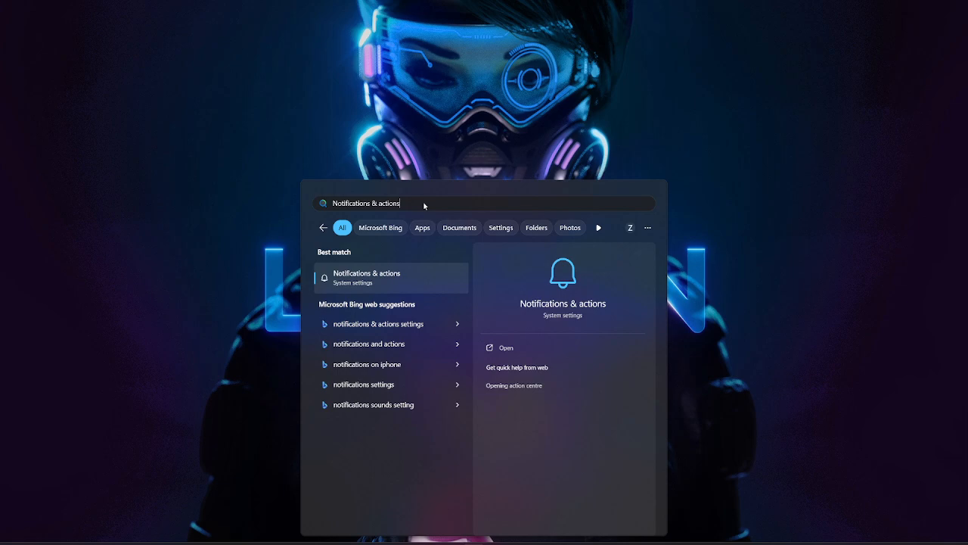
left_click(401, 277)
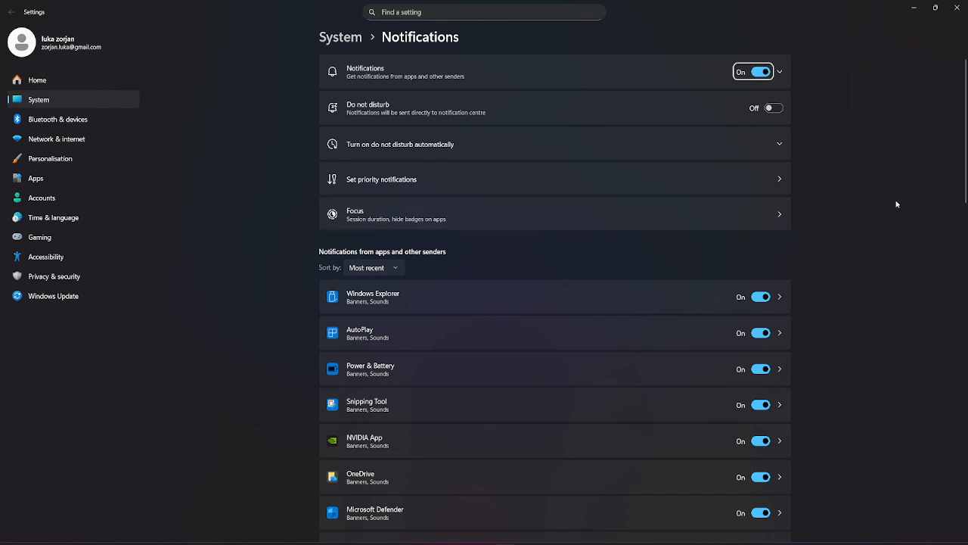
Step: Switch notifications from apps and other senders off and back on, then close Settings
left_click(759, 73)
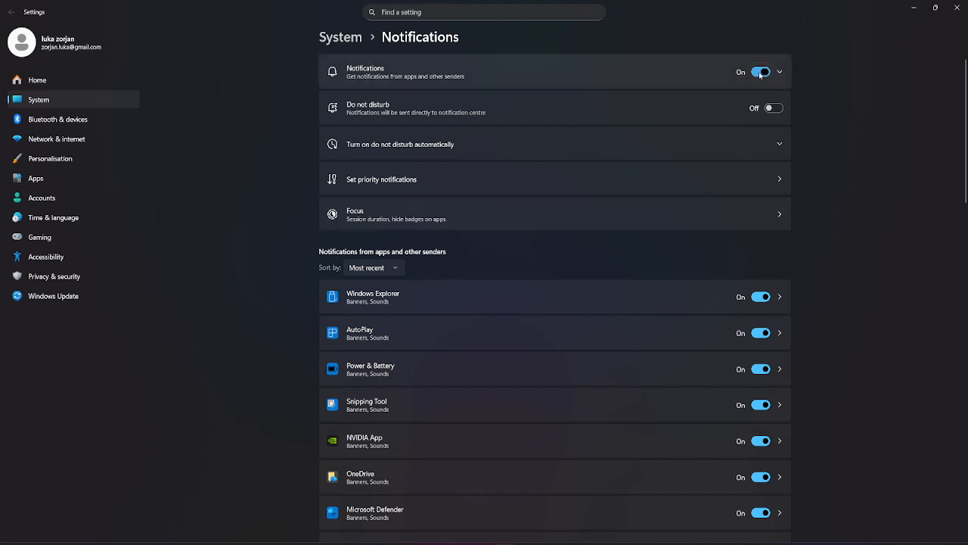
left_click(759, 72)
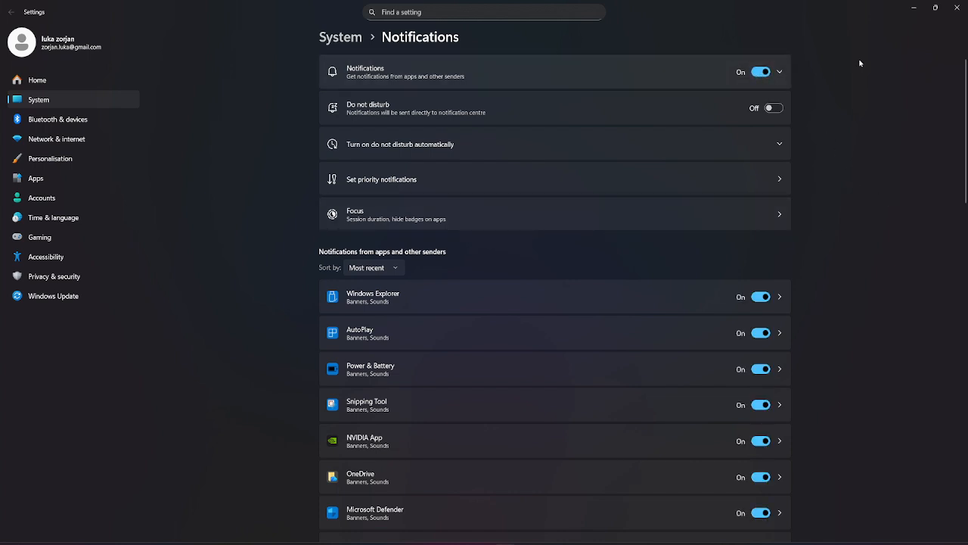
left_click(957, 8)
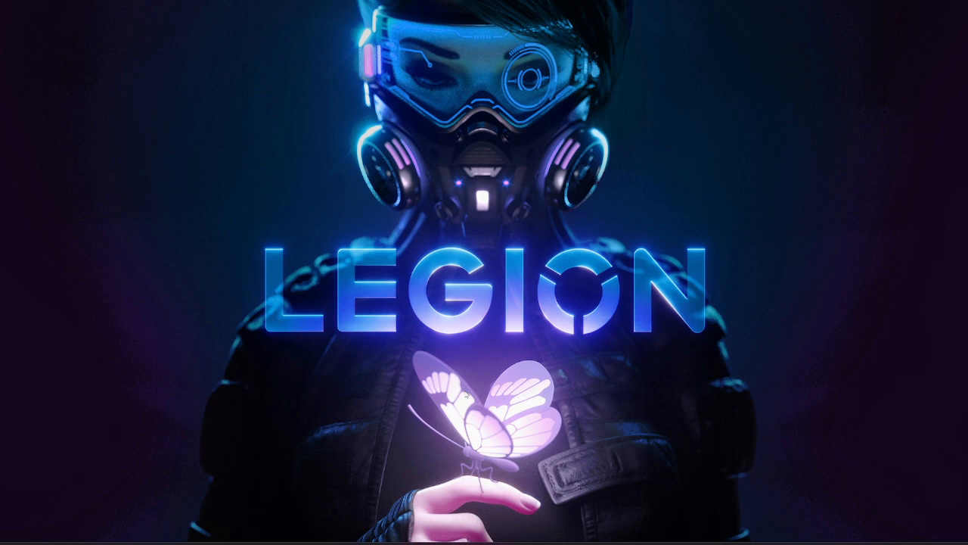
right_click(452, 299)
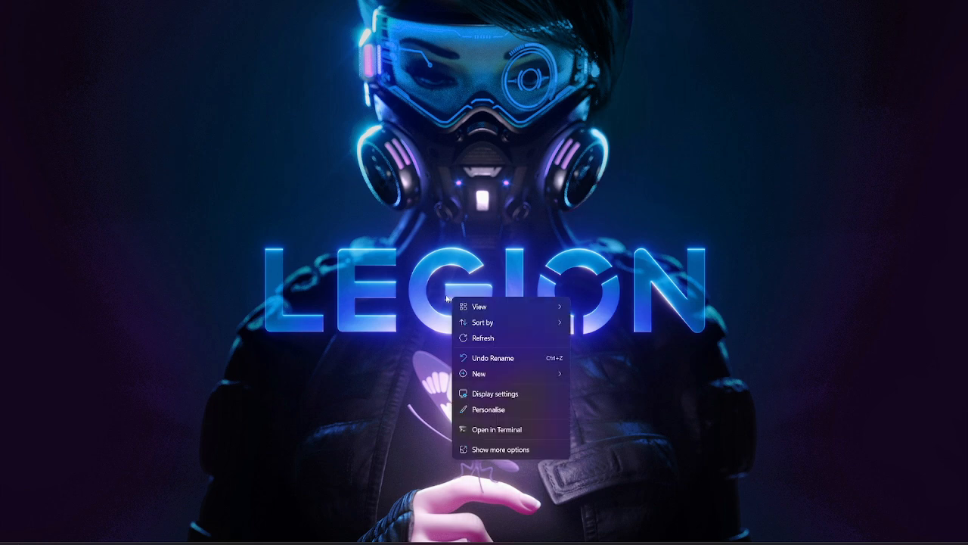
left_click(445, 290)
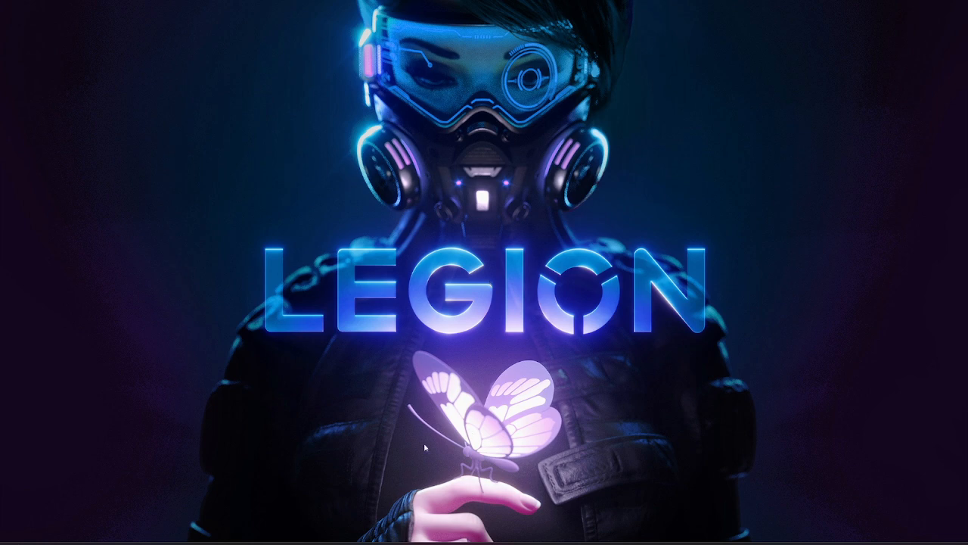
Step: Search Windows for "NVIDIA Control Panel" and open the app
key("super")
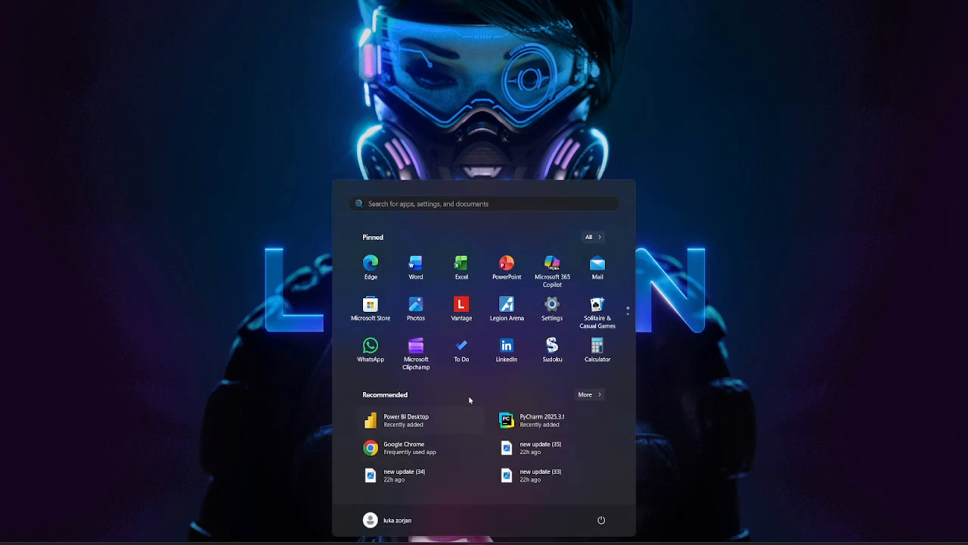
left_click(441, 207)
type("NVIDIA Control Panel")
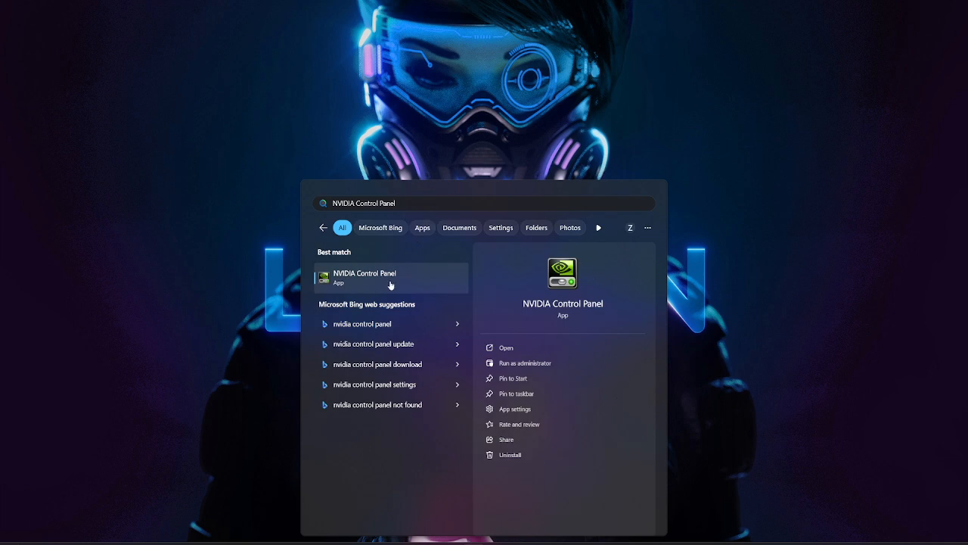
left_click(586, 348)
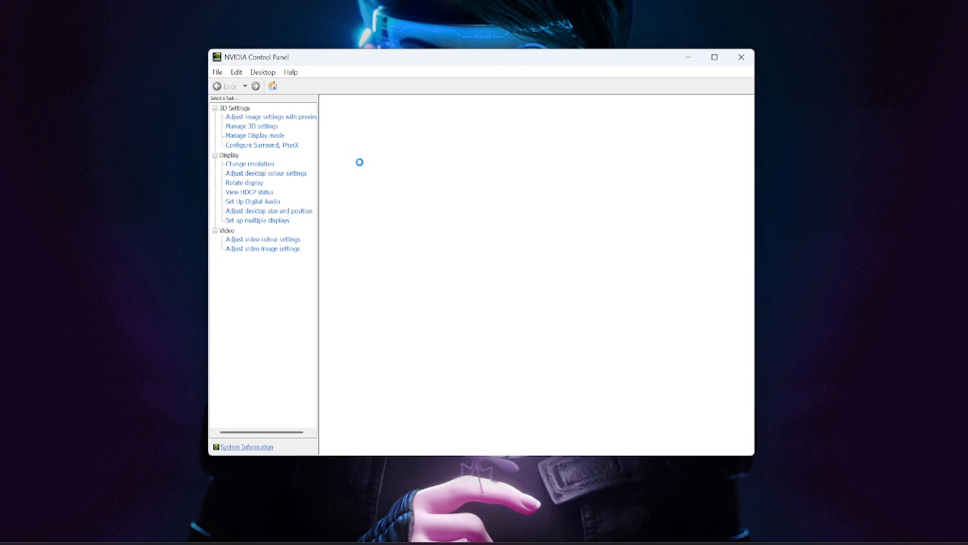
Step: Open Manage 3D settings and review the global settings, including the preferred graphics processor choices
left_click(253, 127)
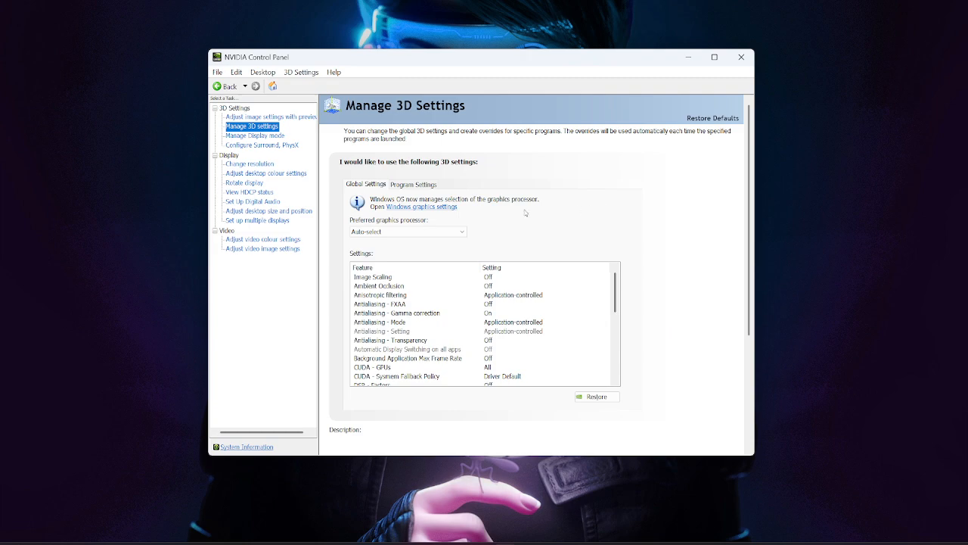
mouse_move(570, 273)
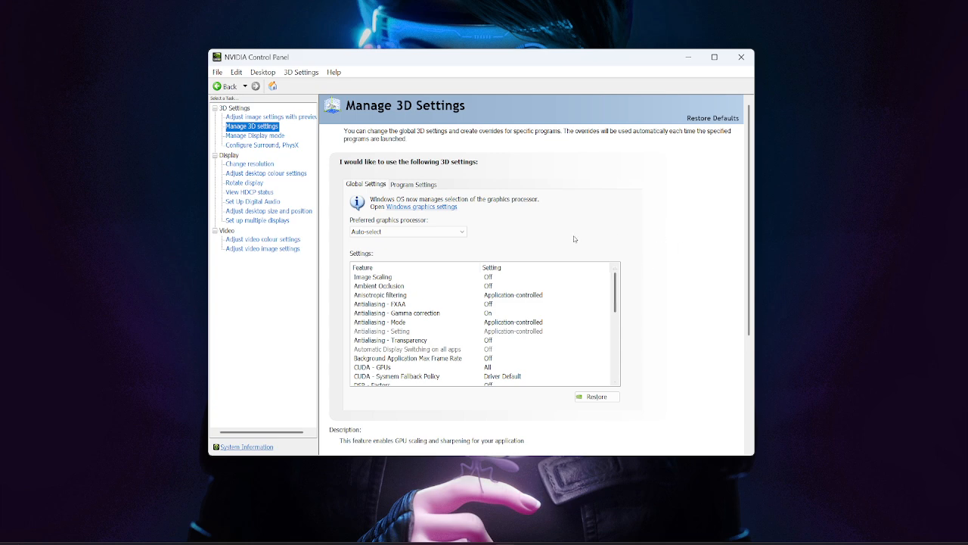
left_click(459, 232)
left_click(461, 230)
scroll(648, 242, "down", 3)
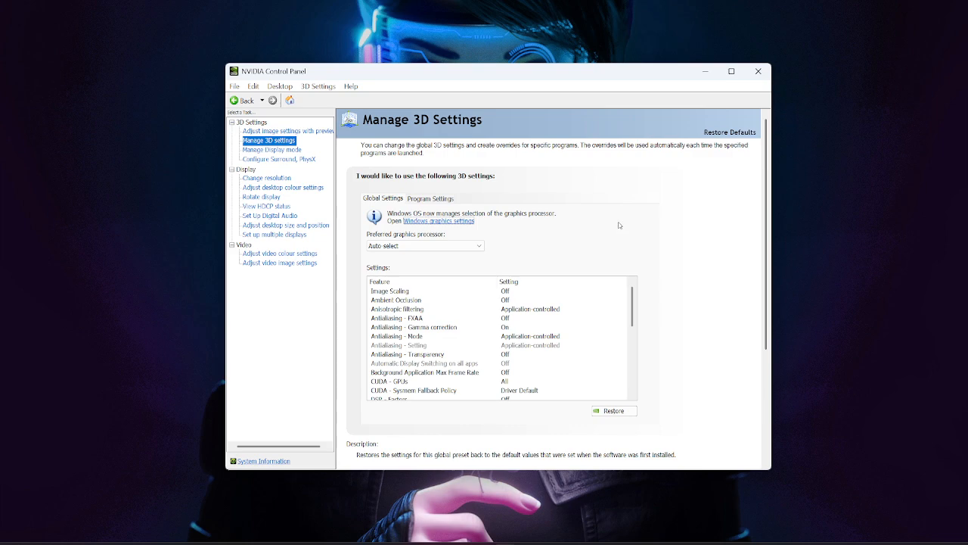
Step: Bring up the restore option for the global 3D settings, decline the reset, and close NVIDIA Control Panel
left_click(612, 411)
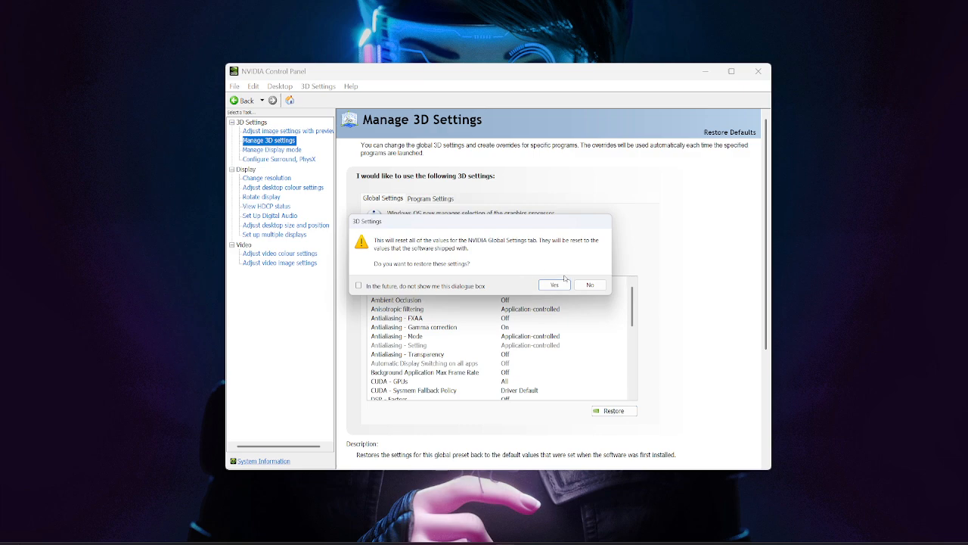
left_click(588, 285)
scroll(663, 289, "down", 1)
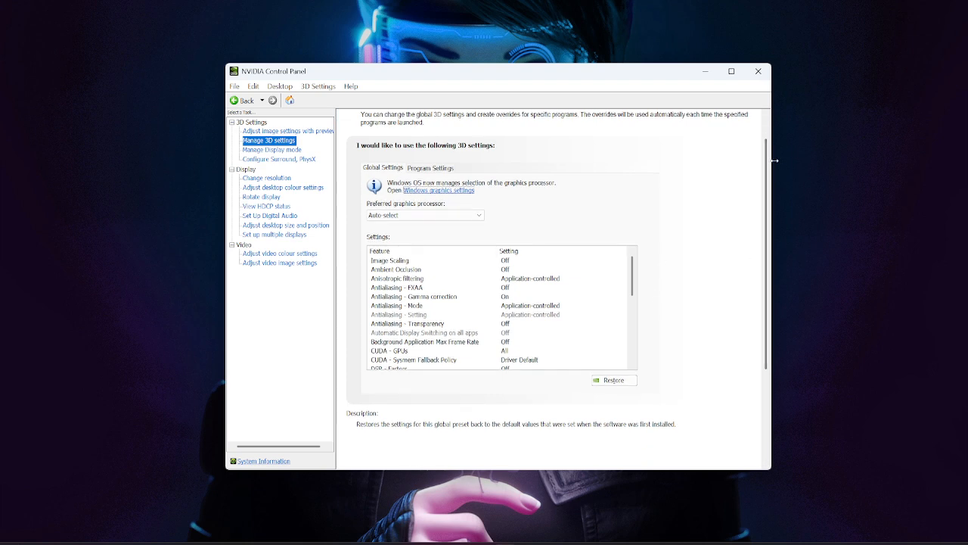
left_click(759, 72)
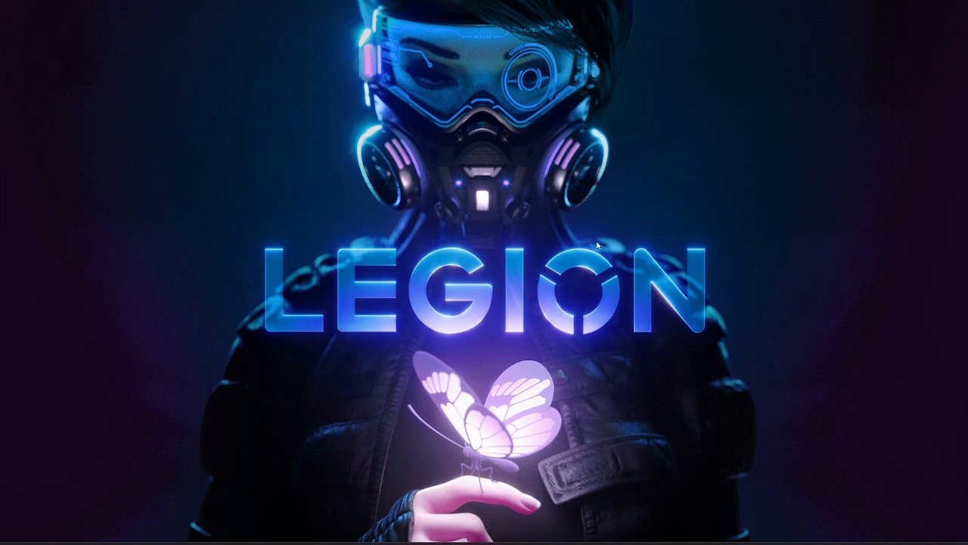